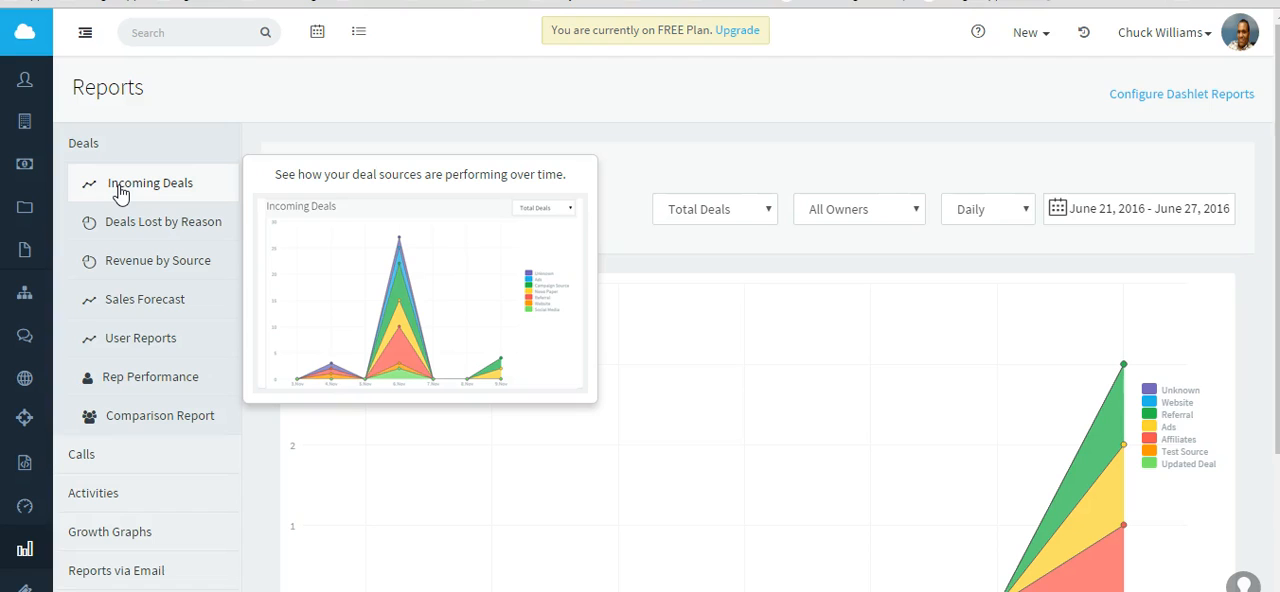
Open the Revenue by Source deals report and set its date range to Today.
mouse_move(130, 233)
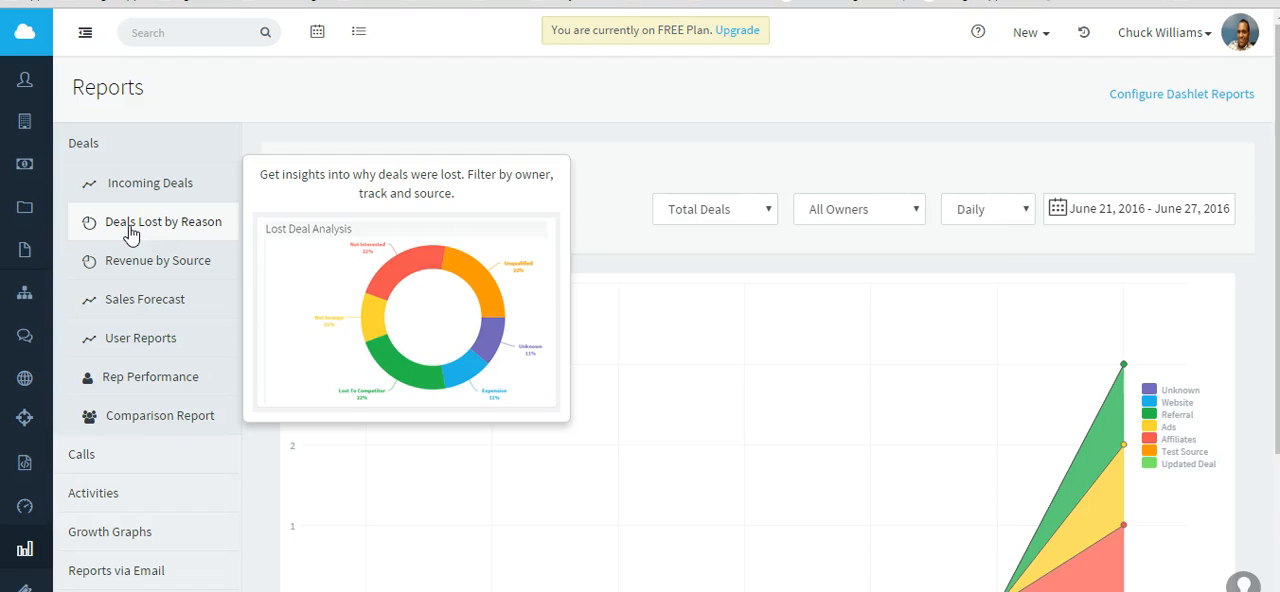
click(121, 268)
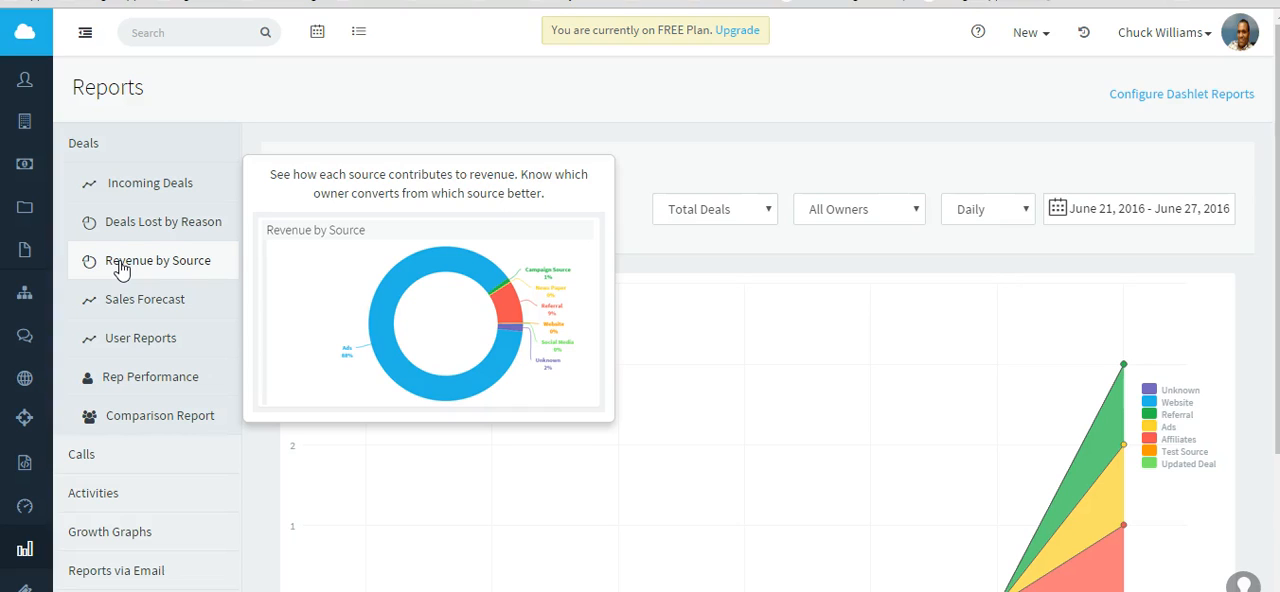
click(178, 264)
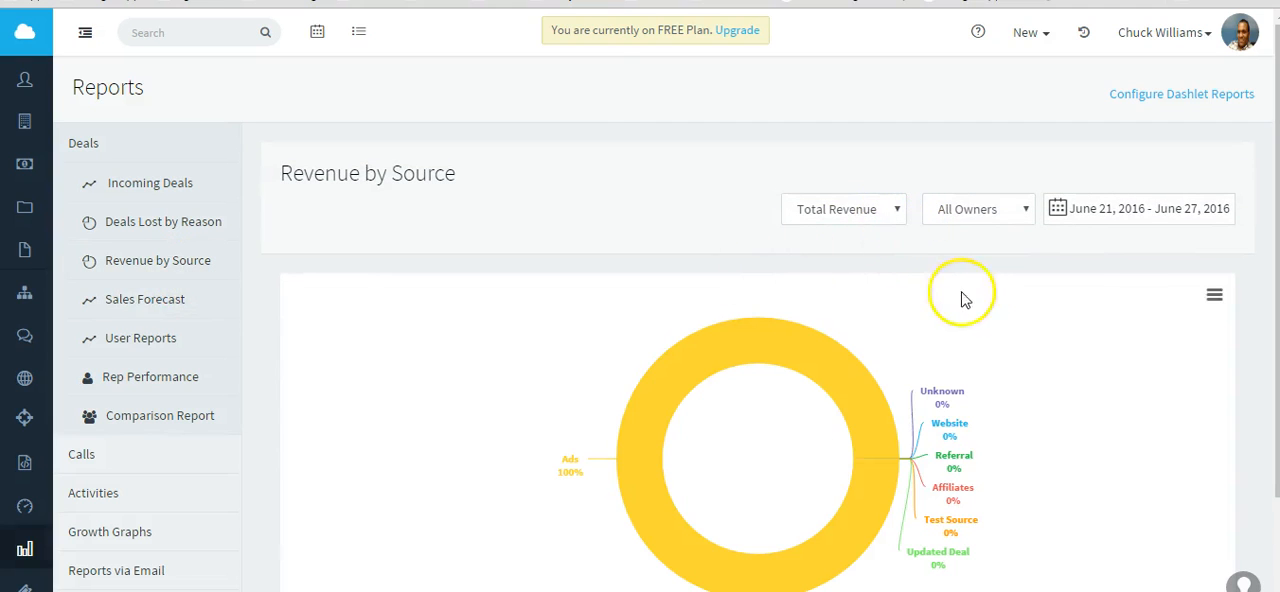
click(1128, 215)
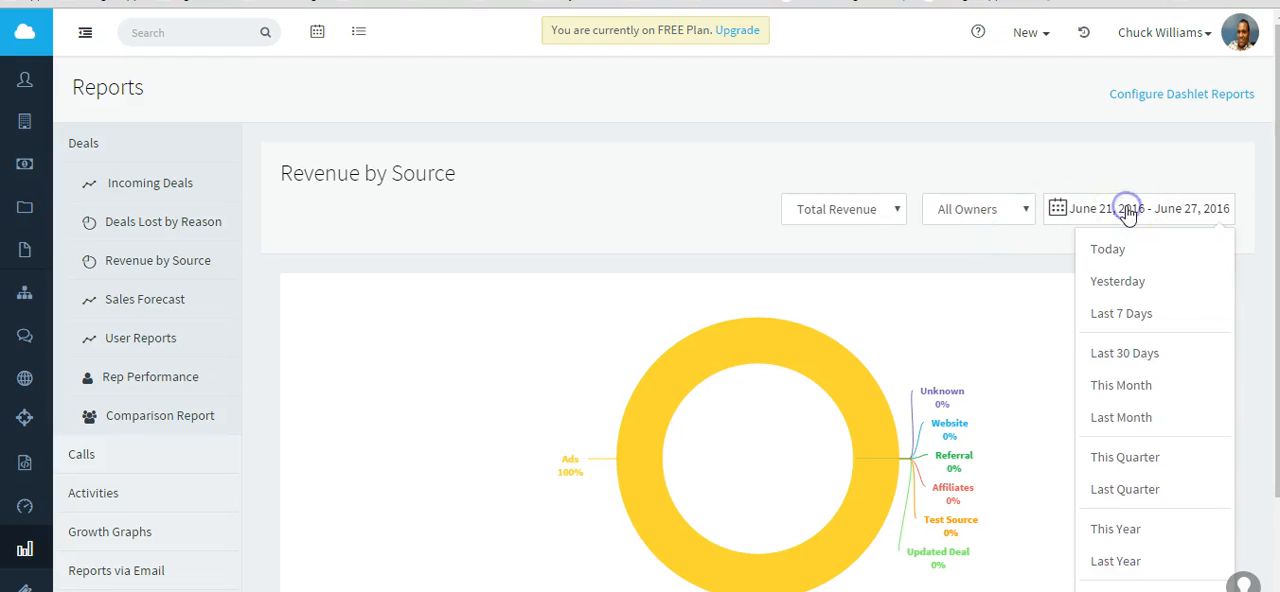
click(1099, 254)
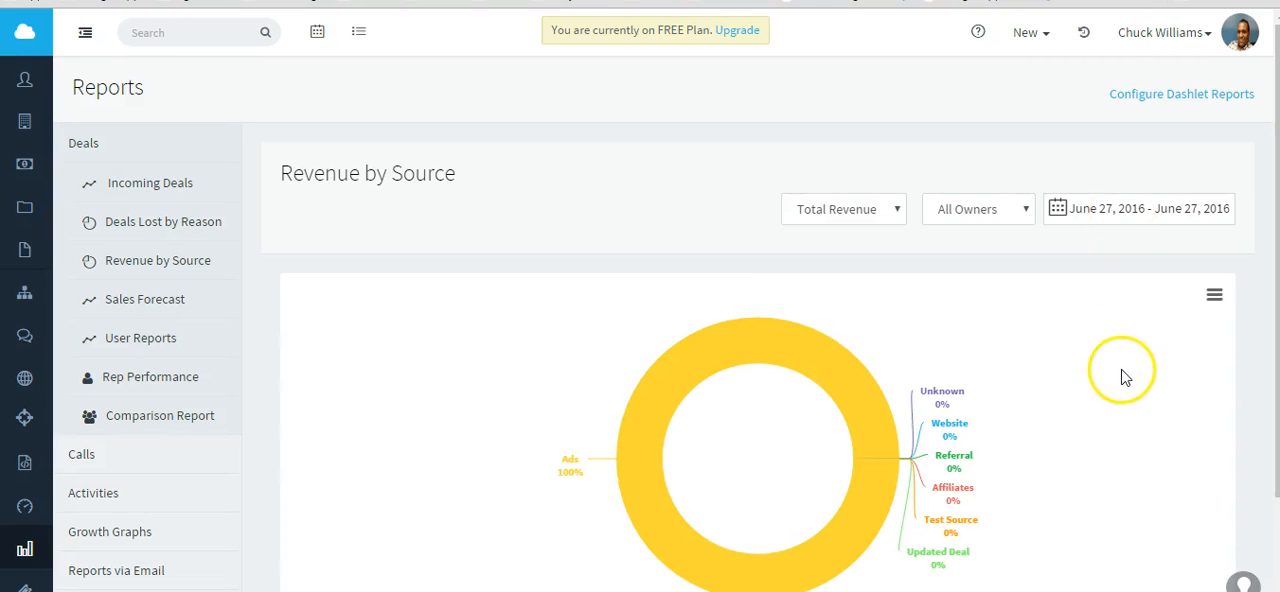
Check the deal count and value behind the Ads segment, and download the Revenue by Source chart data as CSV.
scroll(1115, 370, down, 1)
mouse_move(886, 389)
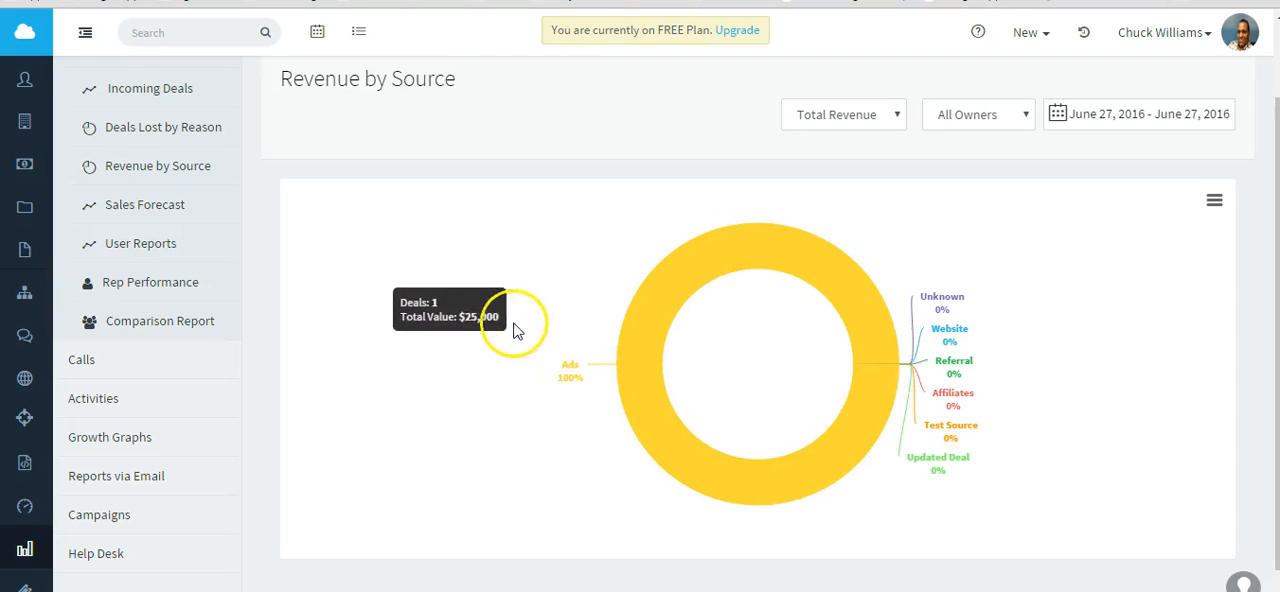
scroll(540, 330, up, 1)
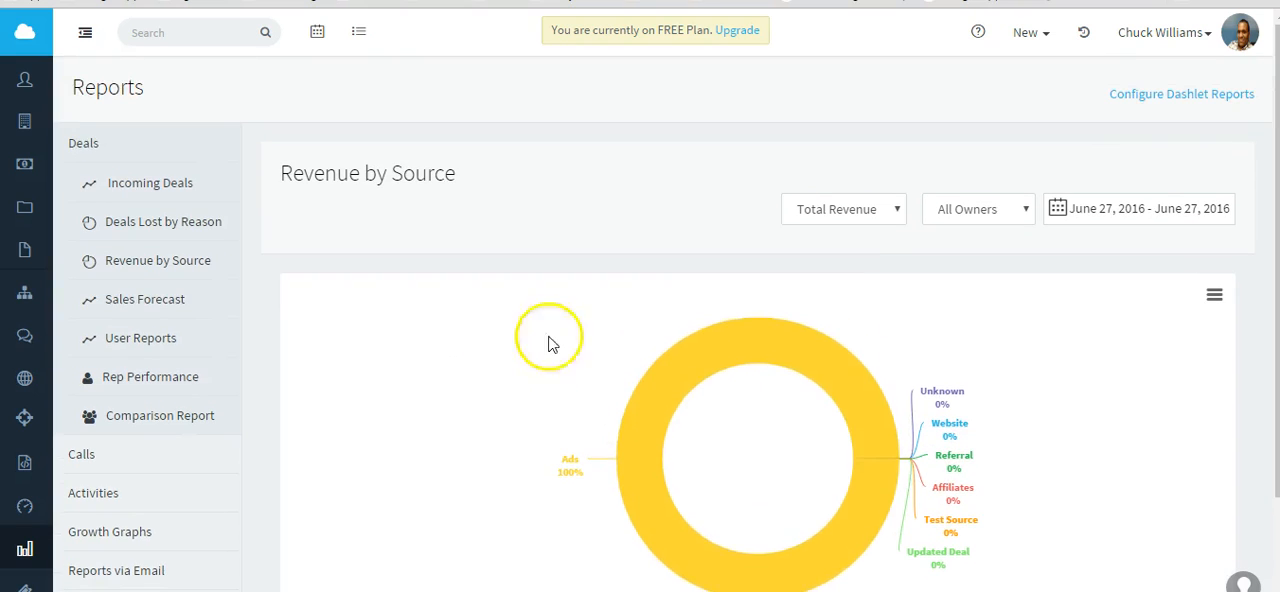
click(1214, 295)
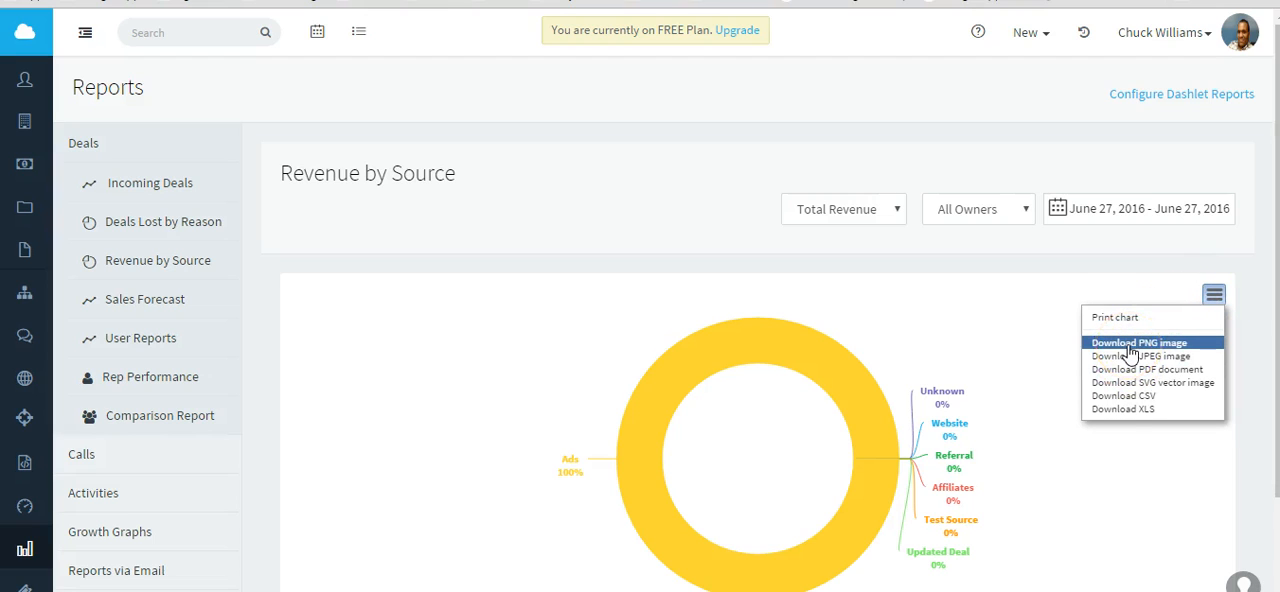
click(1116, 399)
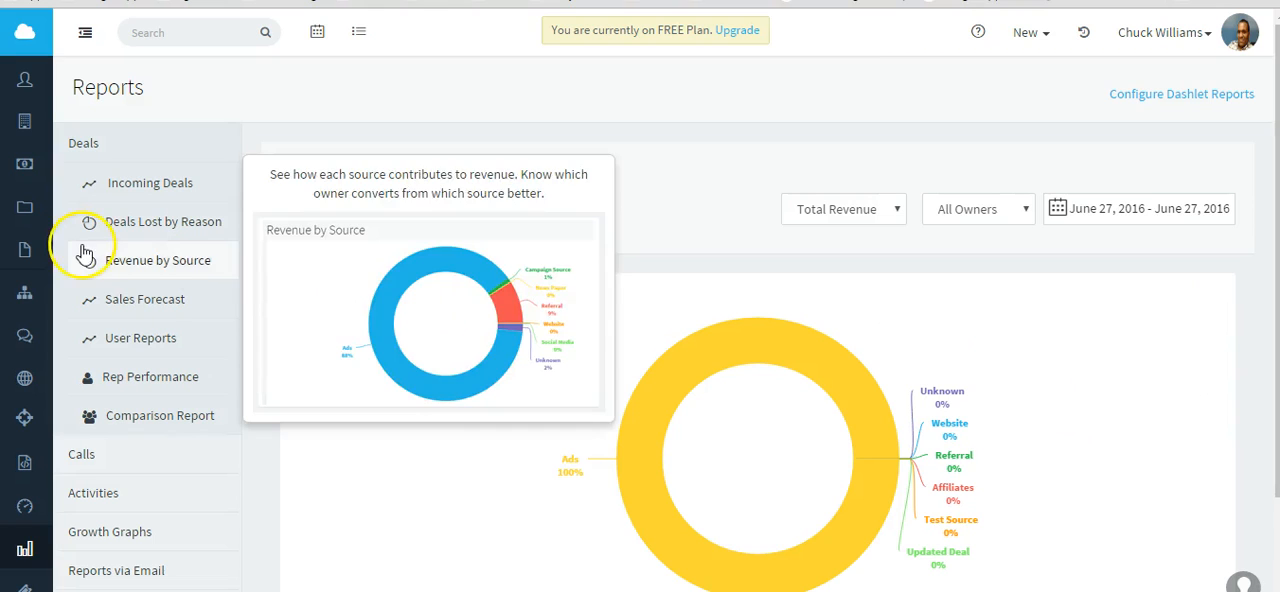
Preview the Sales Forecast and Rep Performance reports, and the call reports on users, average duration, logs, outcomes and time.
mouse_move(163, 296)
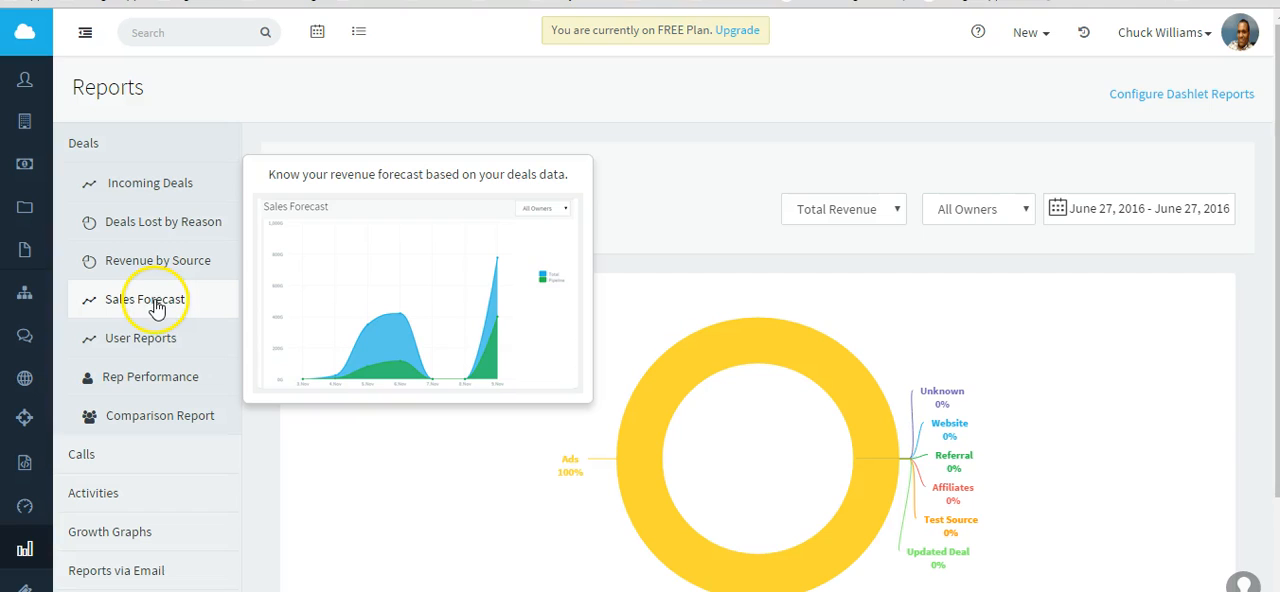
scroll(147, 313, down, 1)
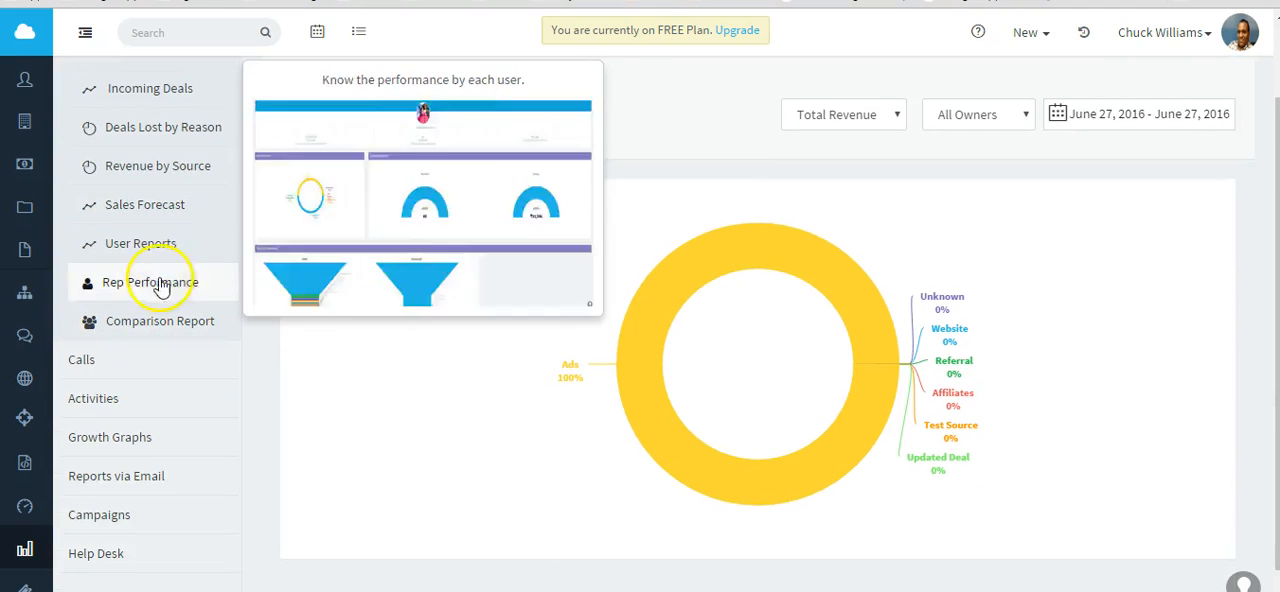
mouse_move(167, 257)
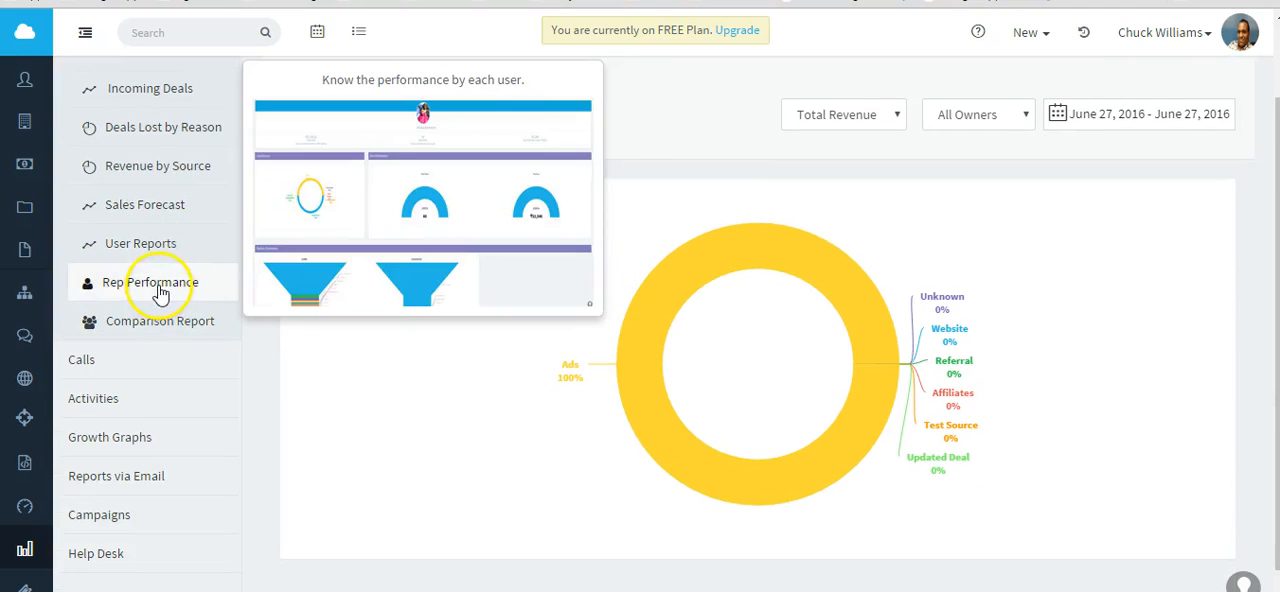
click(91, 365)
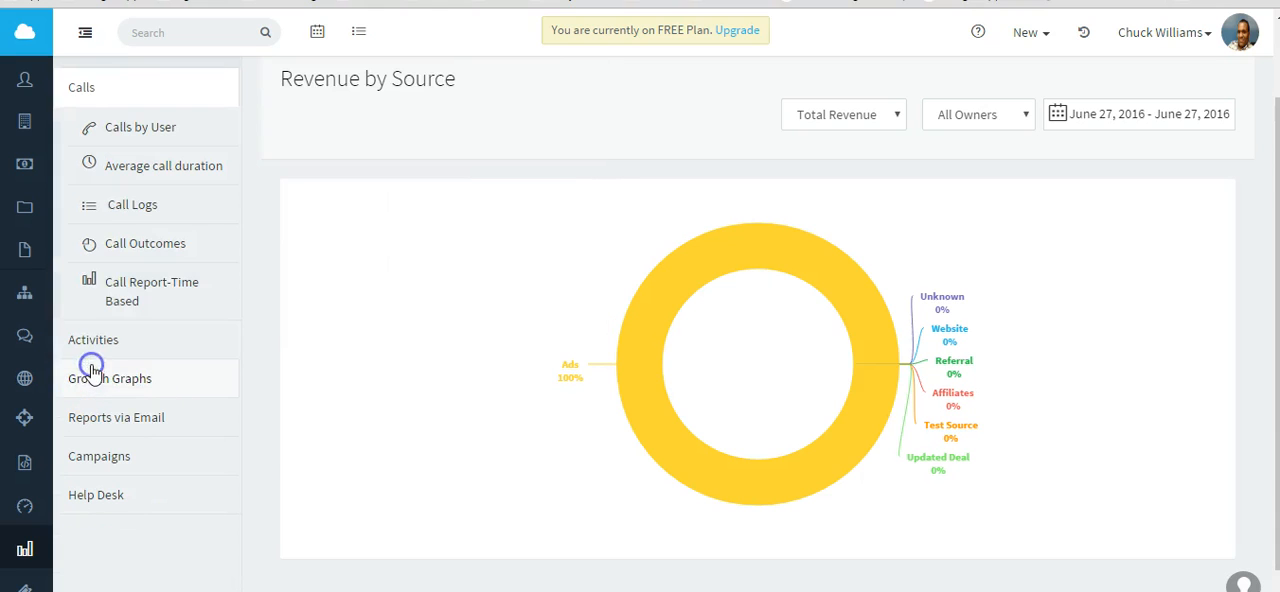
mouse_move(158, 143)
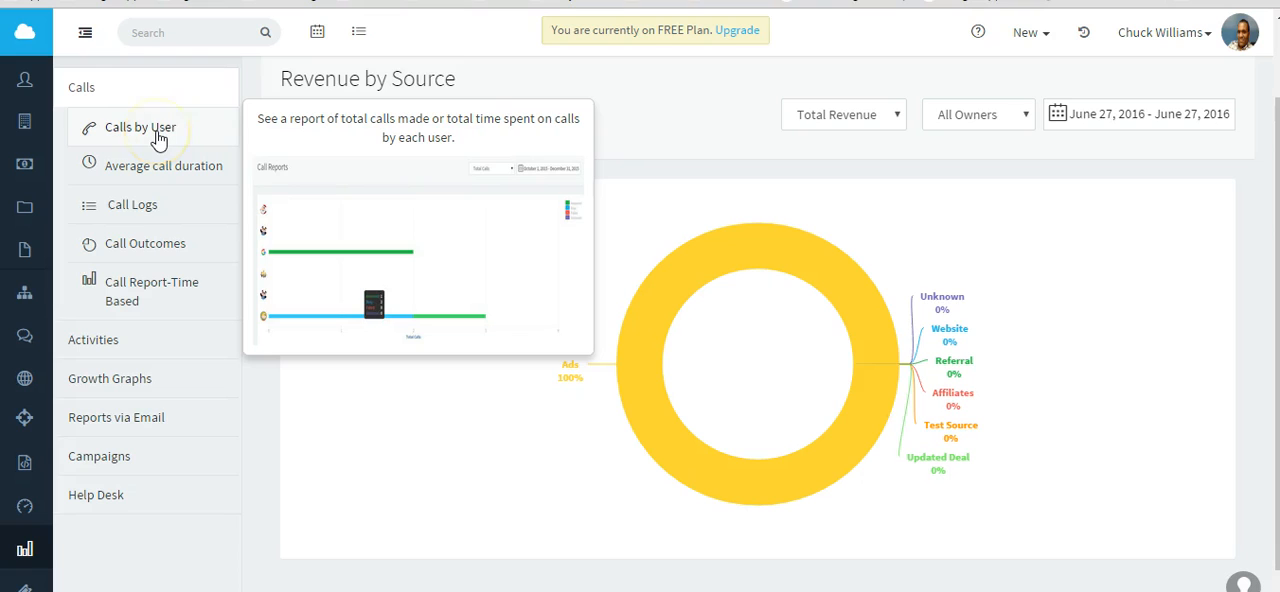
mouse_move(157, 165)
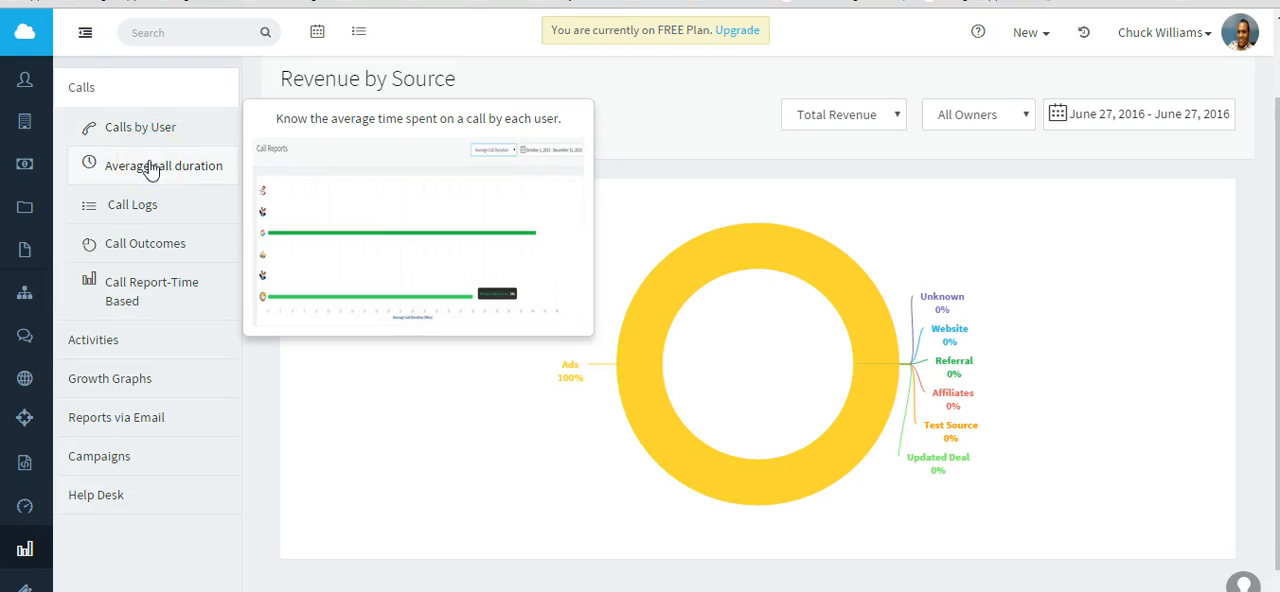
click(132, 210)
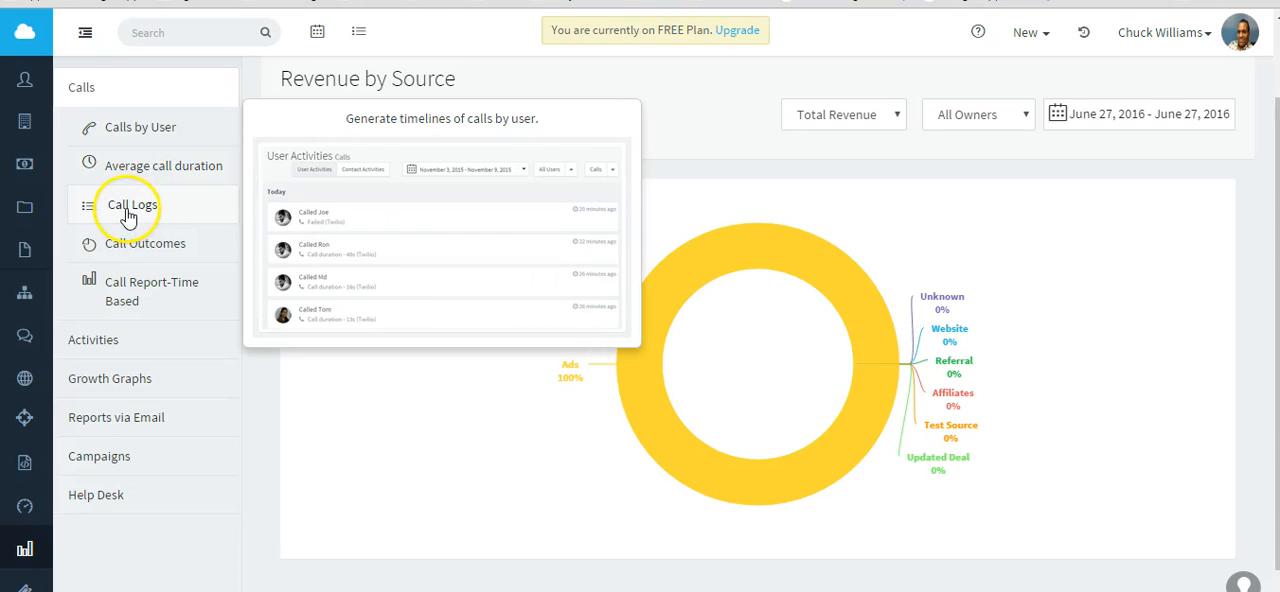
mouse_move(143, 252)
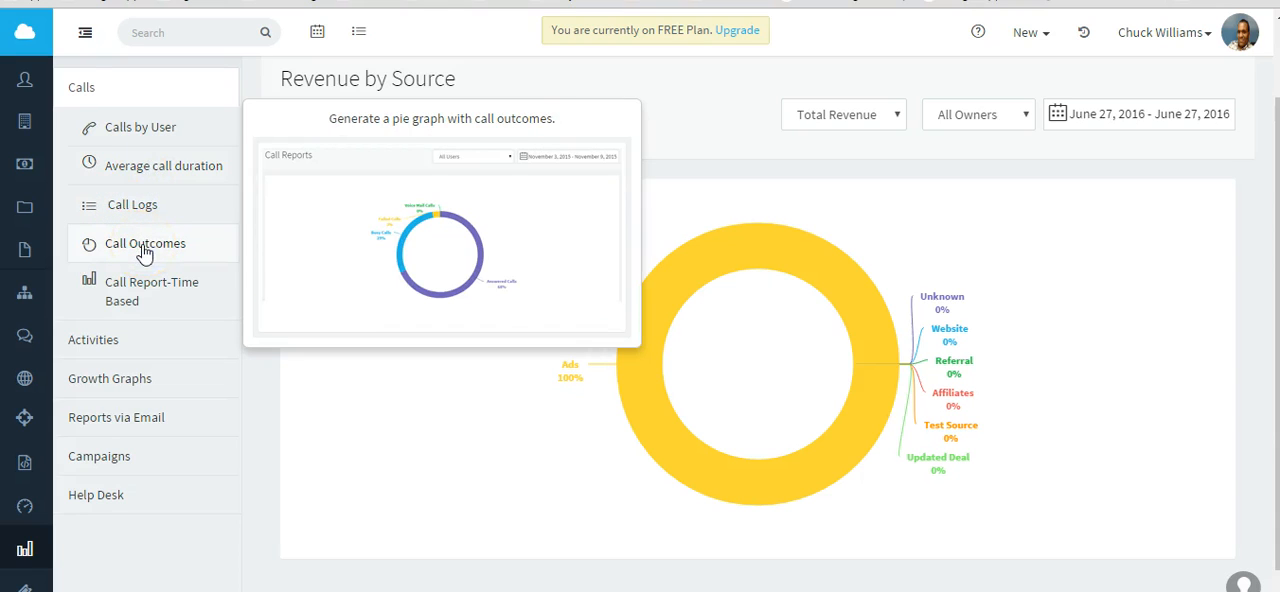
click(188, 311)
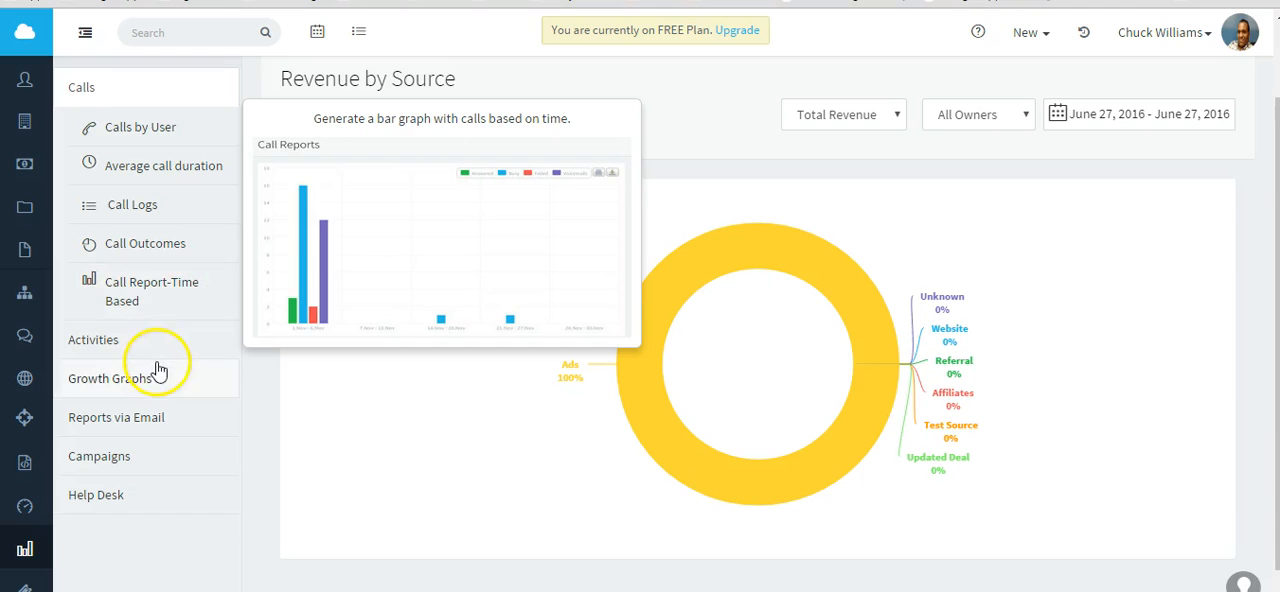
View the Contact Activities report and return to the Reports overview.
click(94, 342)
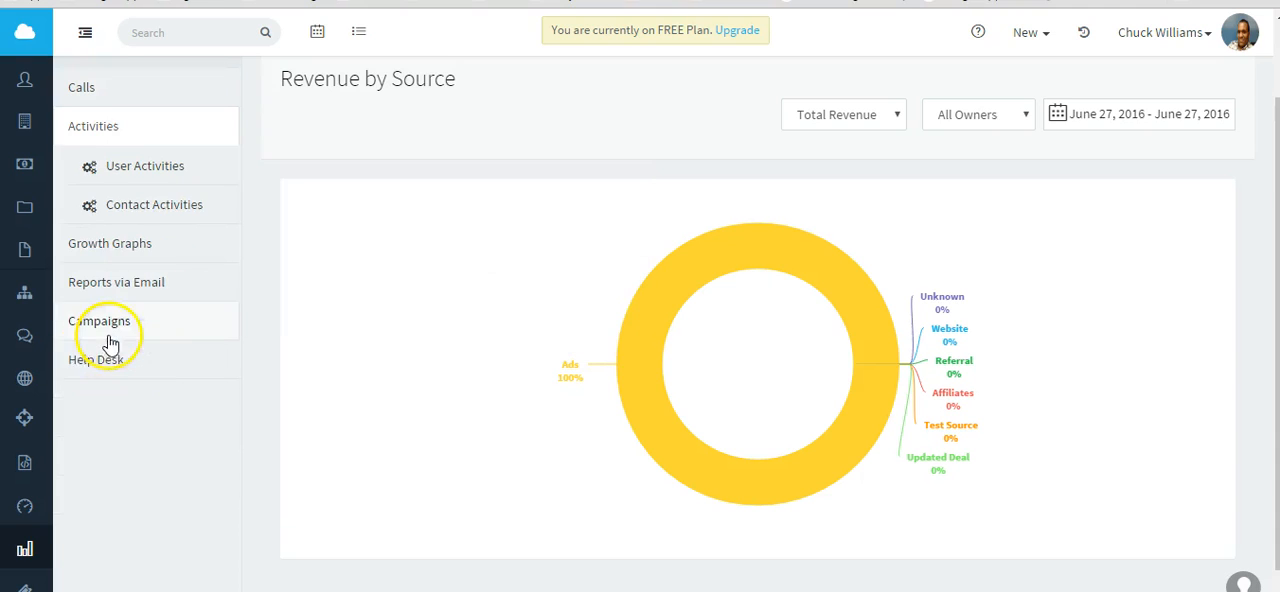
click(143, 206)
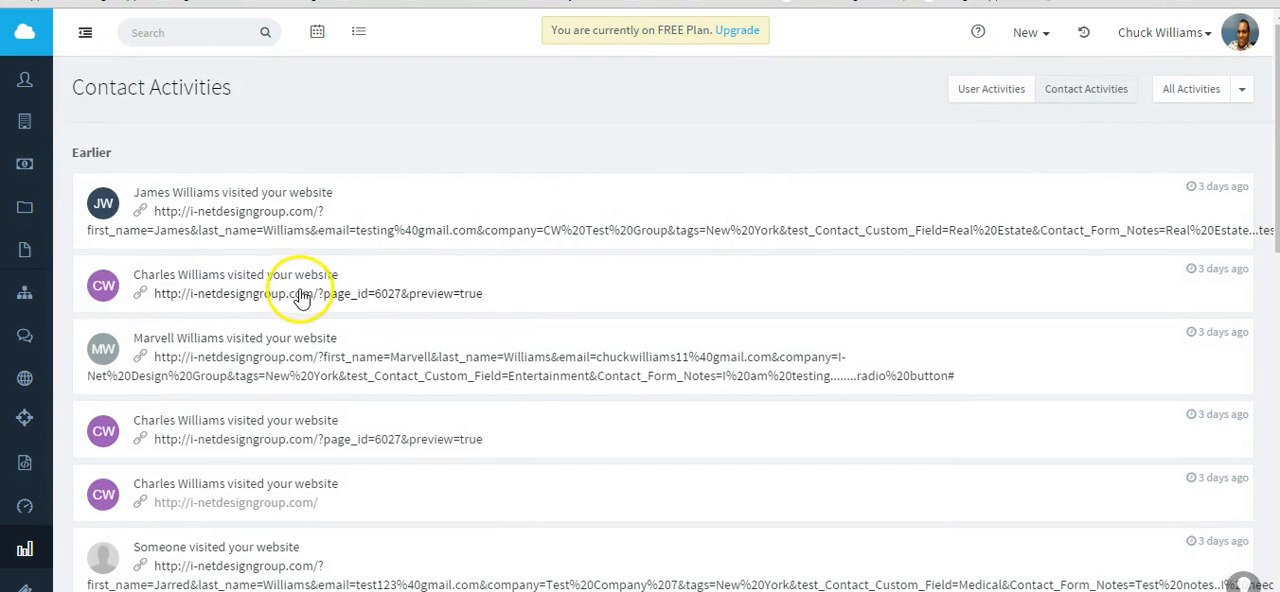
click(25, 548)
Generate a growth graph for contacts with the tag "new lead".
mouse_move(213, 413)
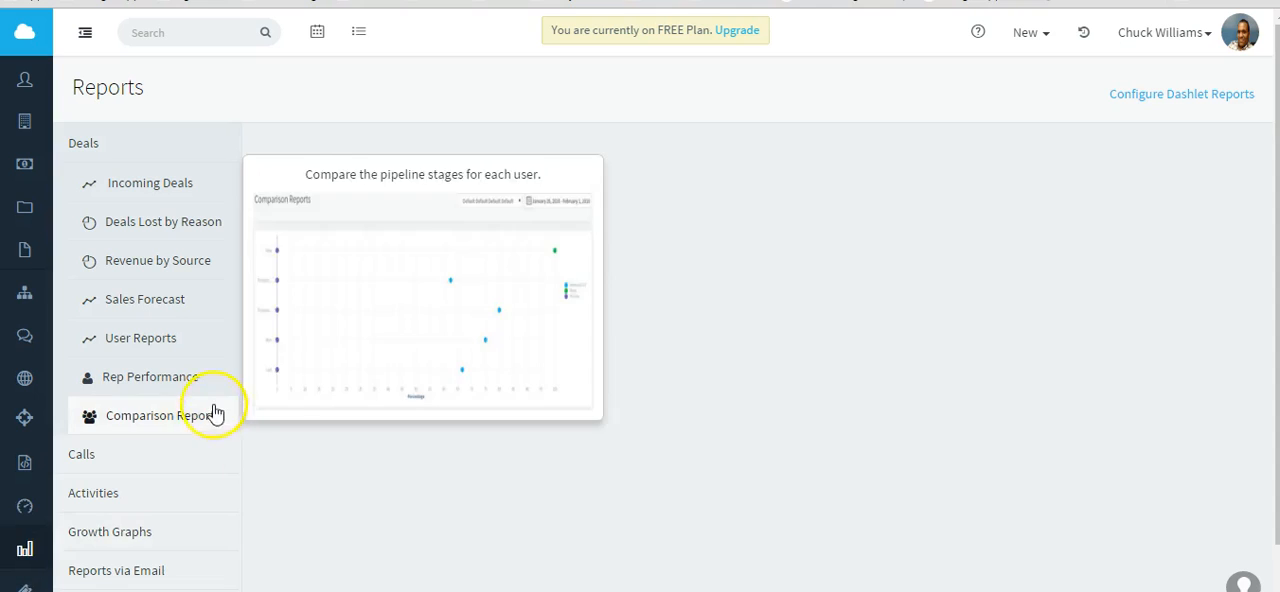
scroll(187, 415, down, 2)
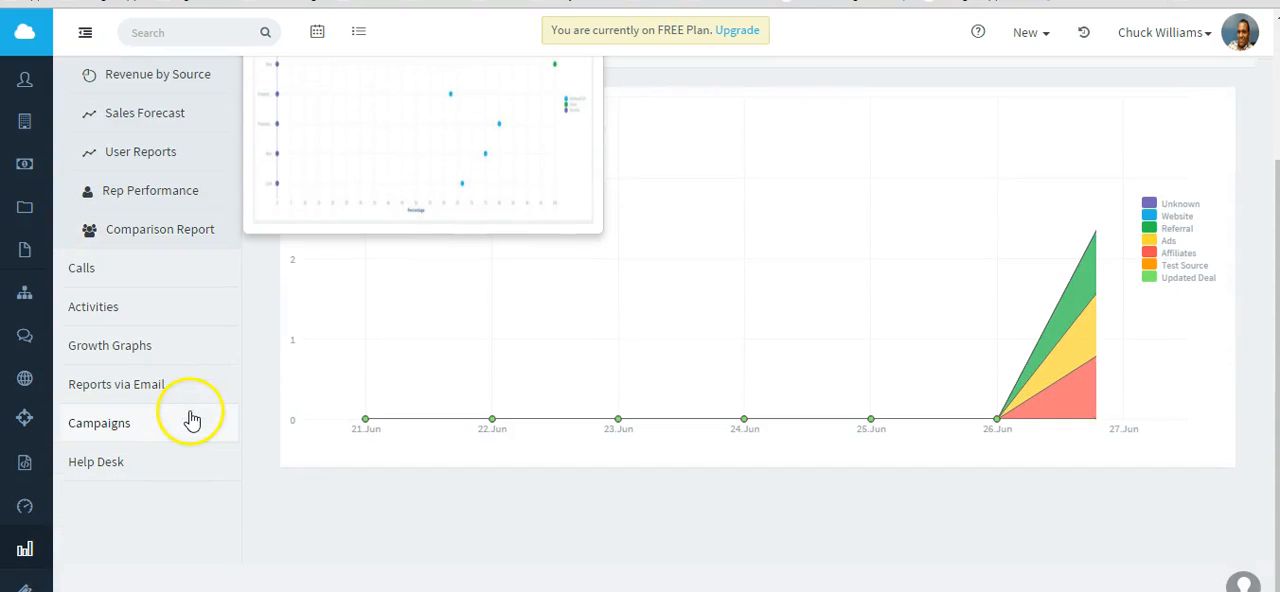
click(168, 352)
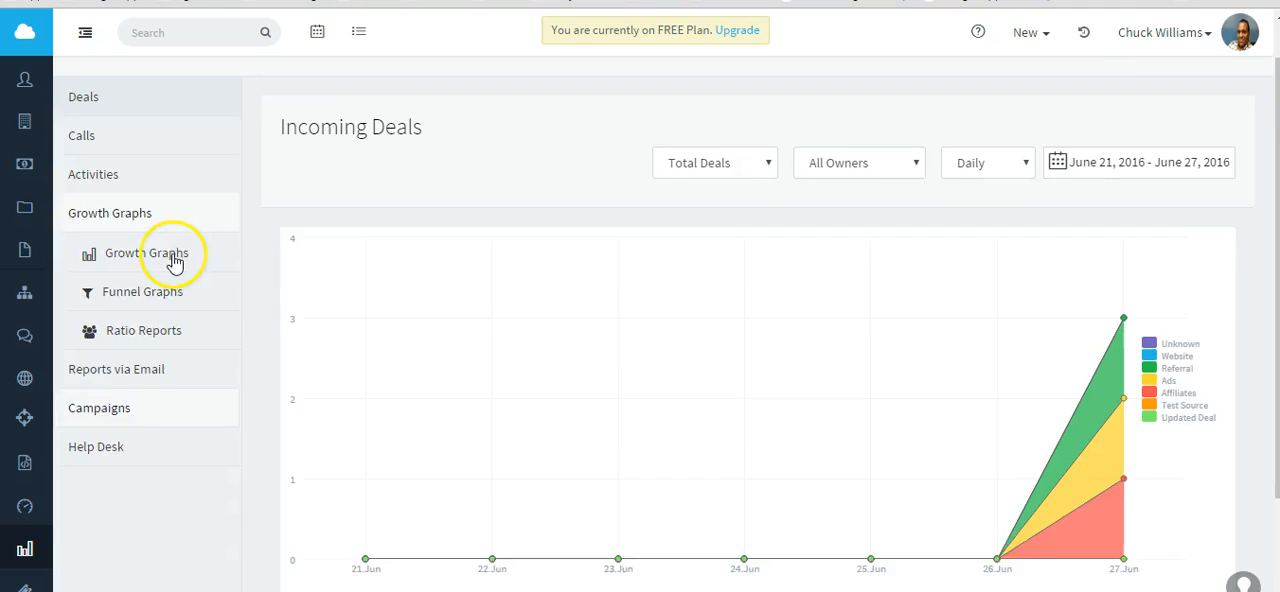
mouse_move(148, 309)
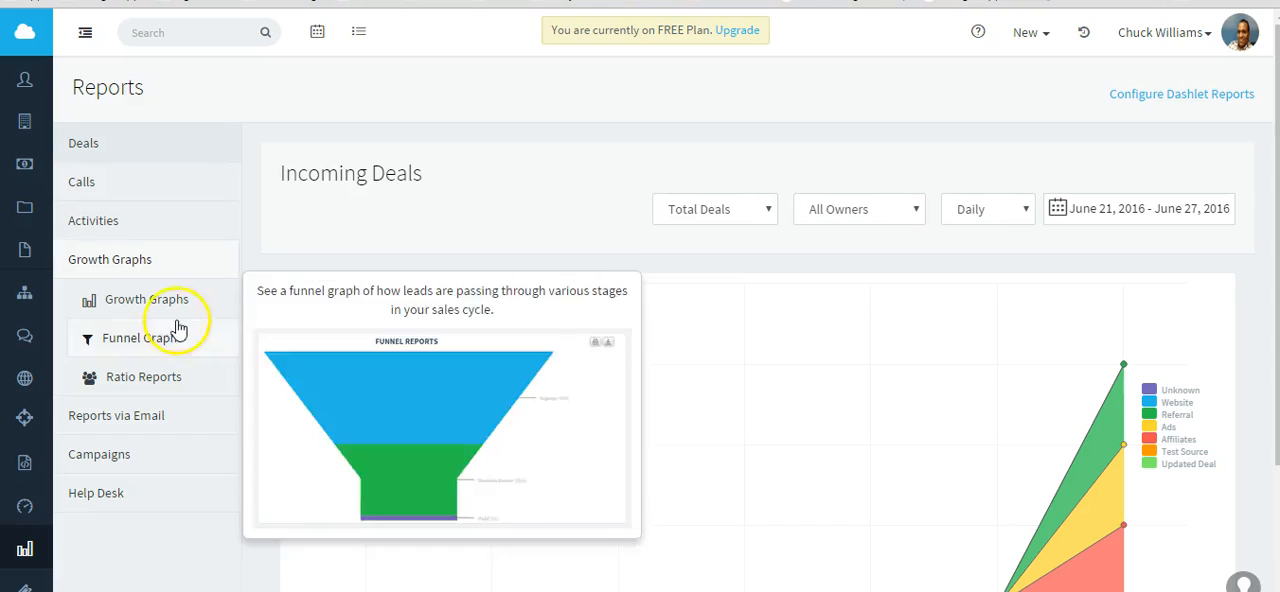
click(168, 302)
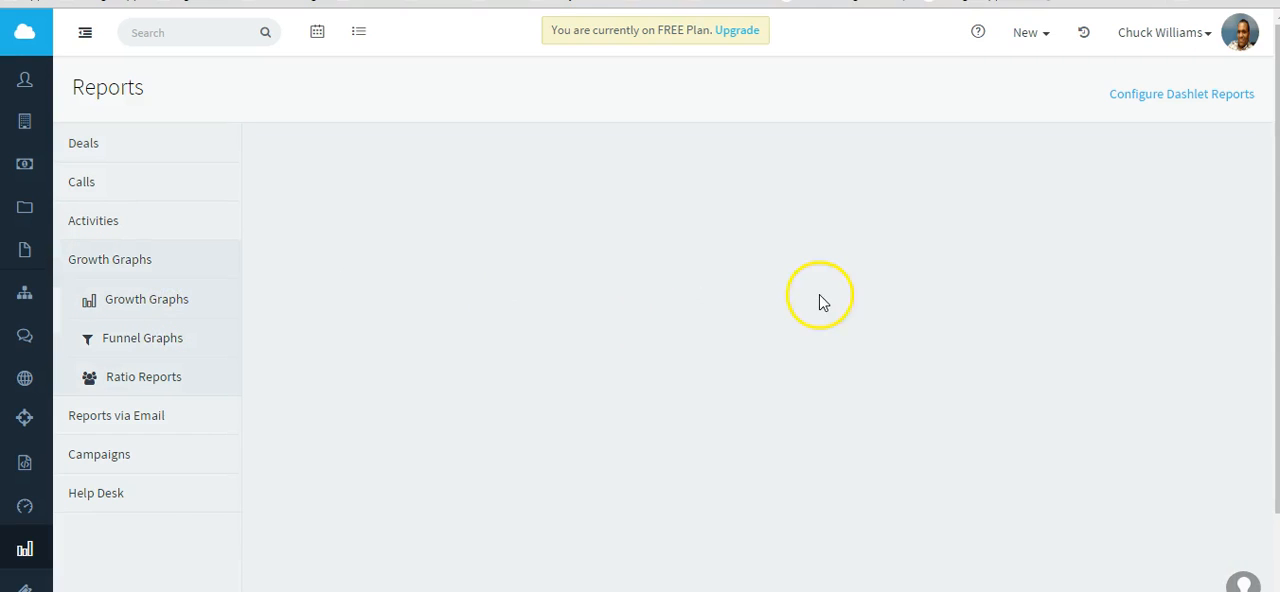
click(474, 295)
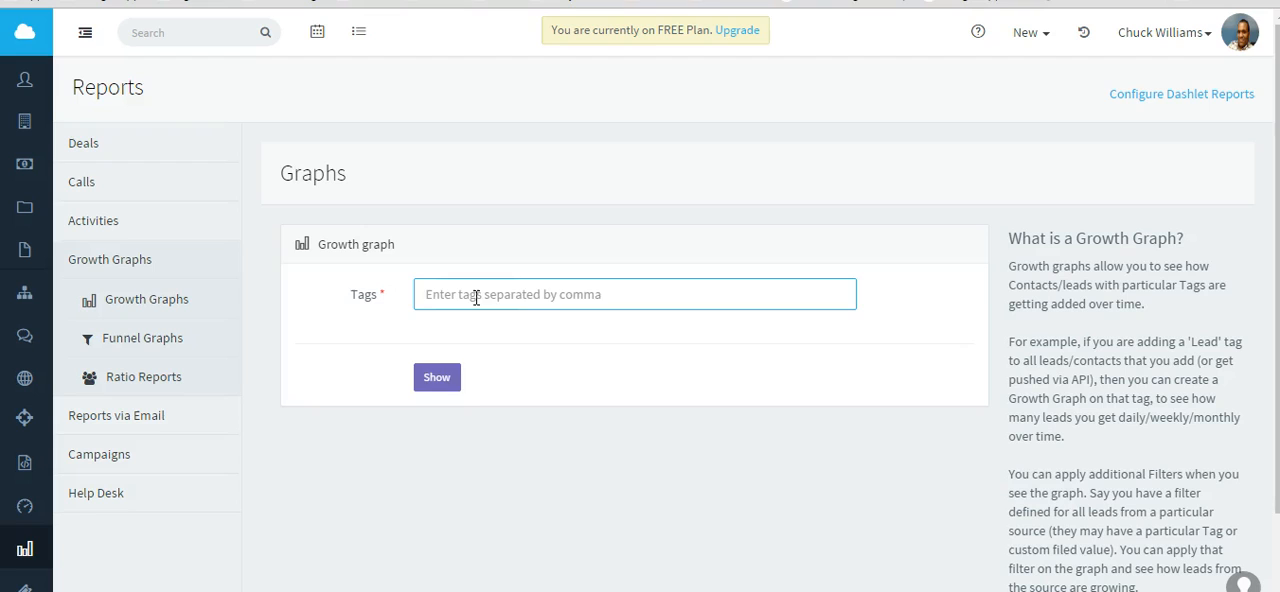
text(ne)
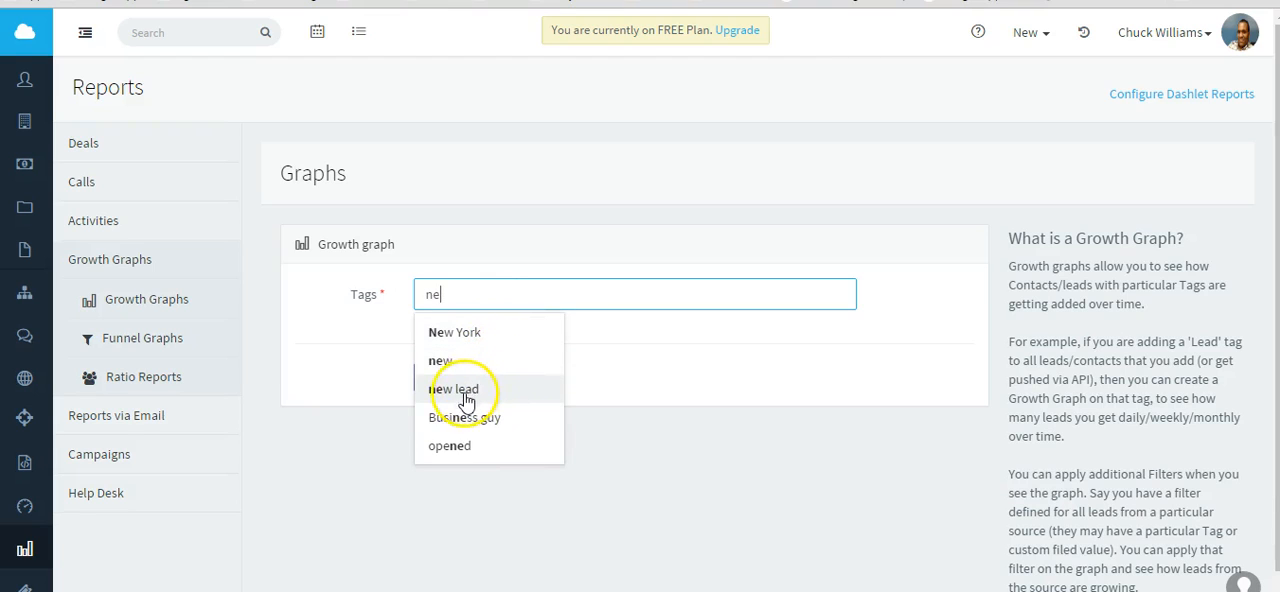
click(464, 394)
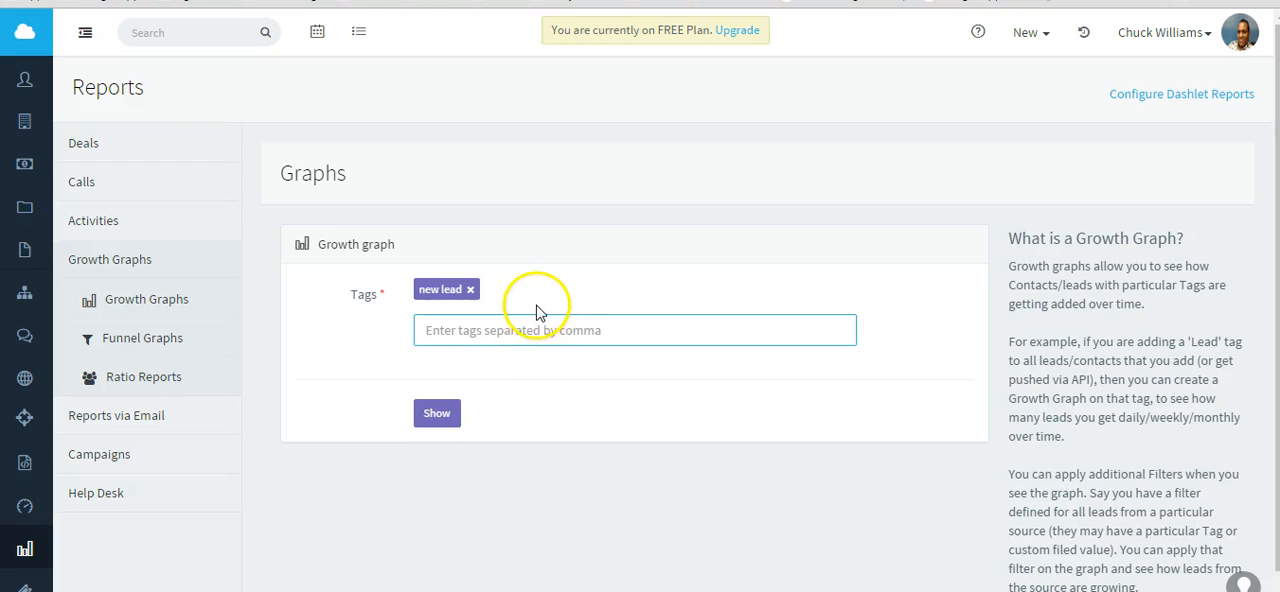
click(438, 418)
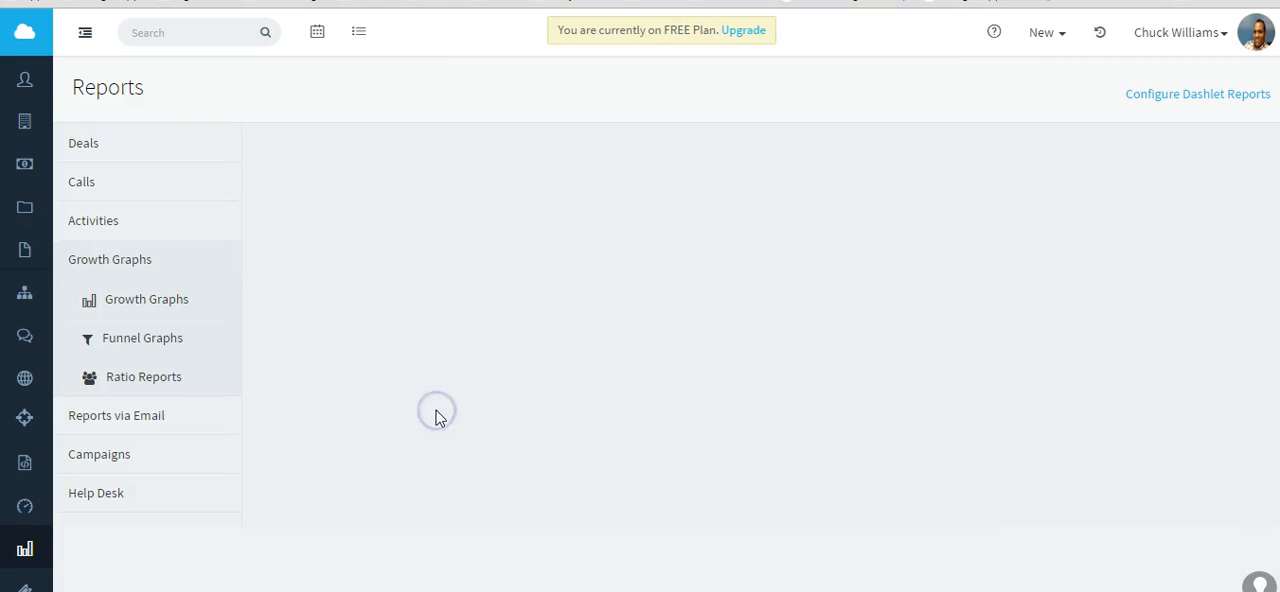
Preview the Ratio Reports, and open a blank Add Email Report form from the Contact Reports sent via email.
scroll(1020, 457, down, 2)
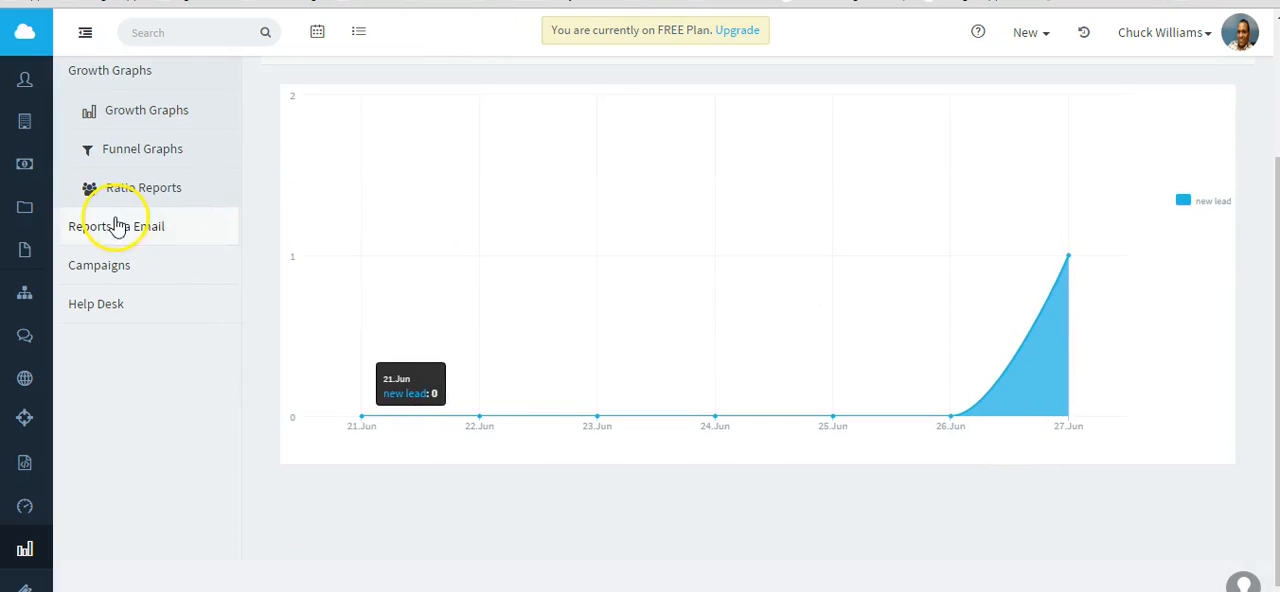
mouse_move(157, 188)
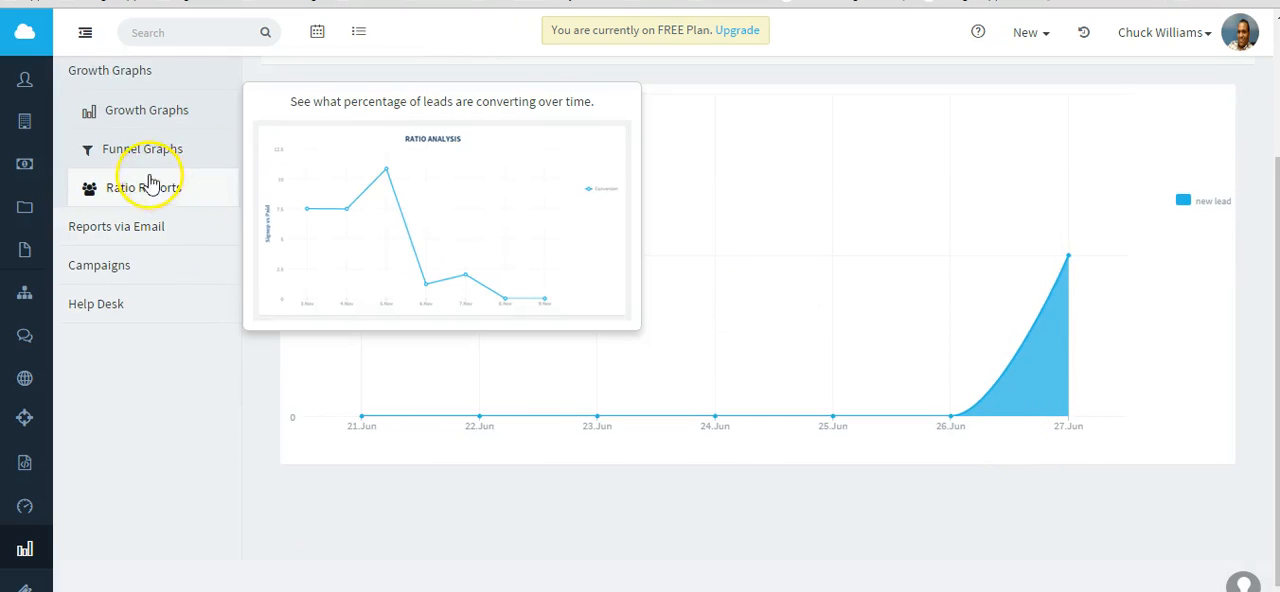
mouse_move(142, 160)
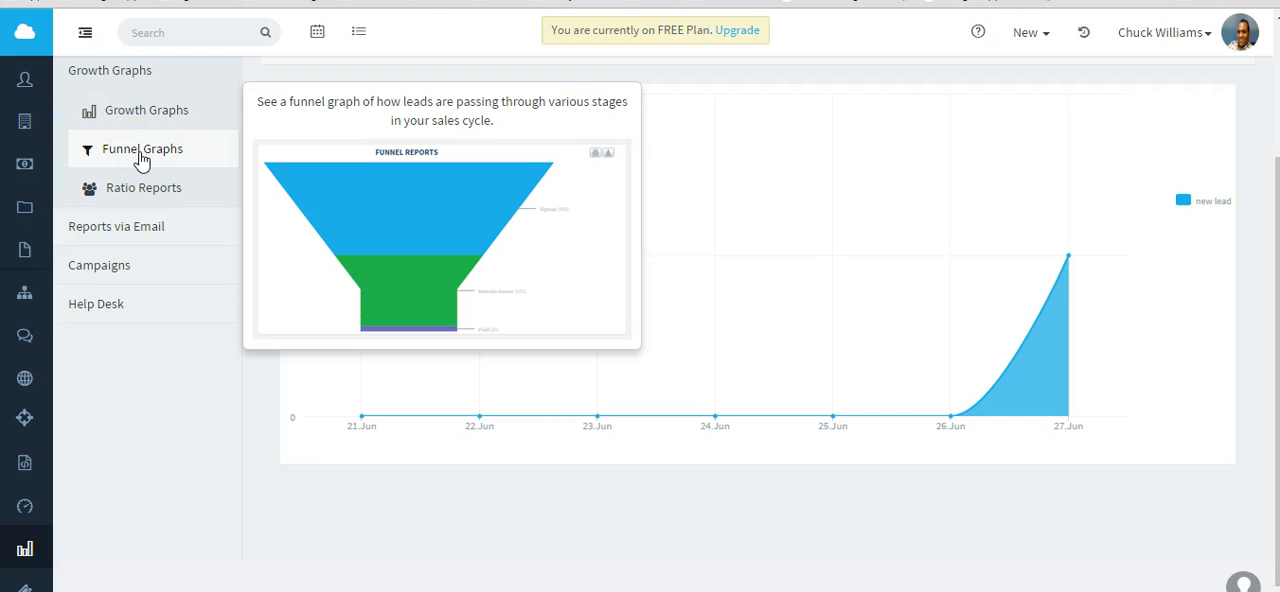
click(124, 232)
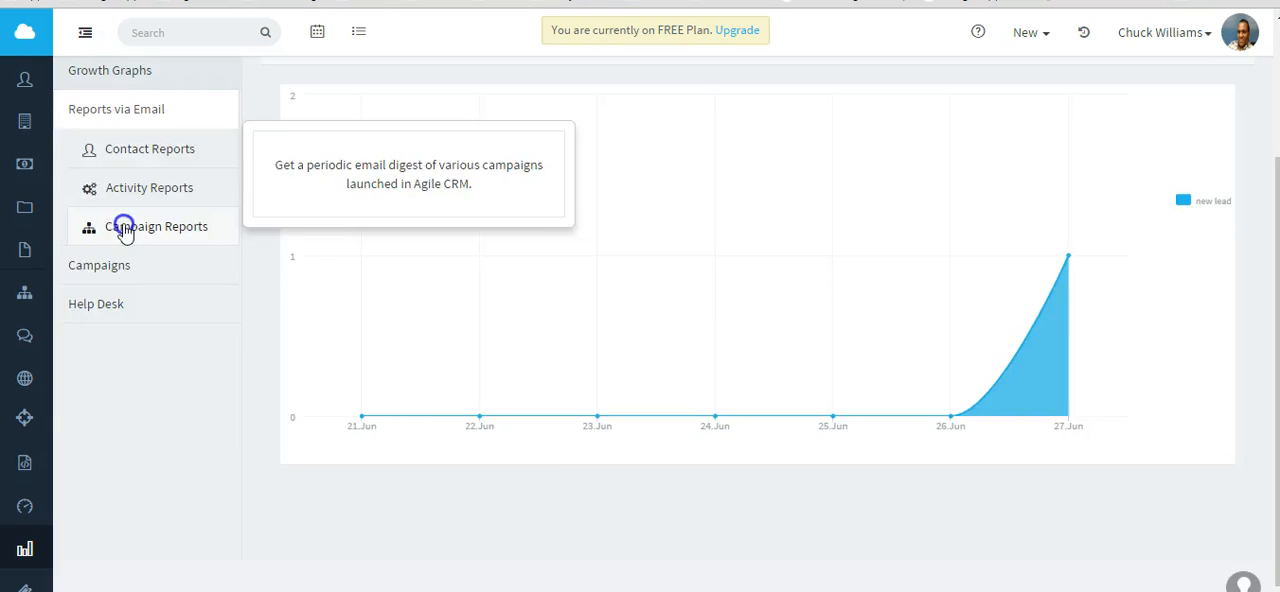
click(150, 349)
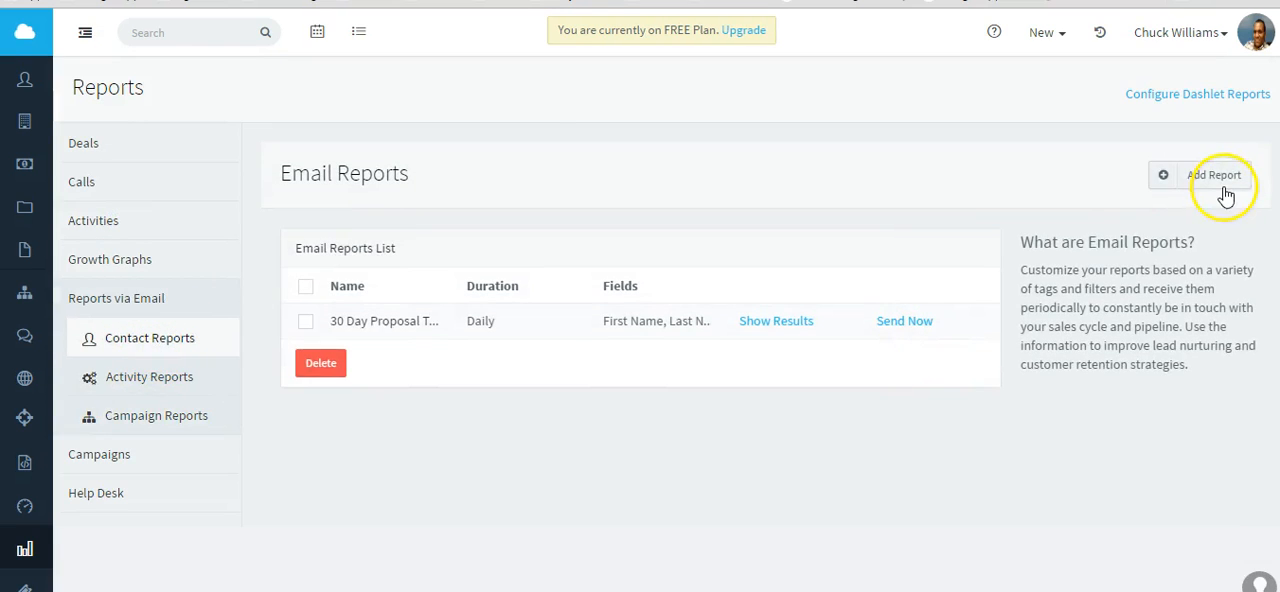
click(1226, 186)
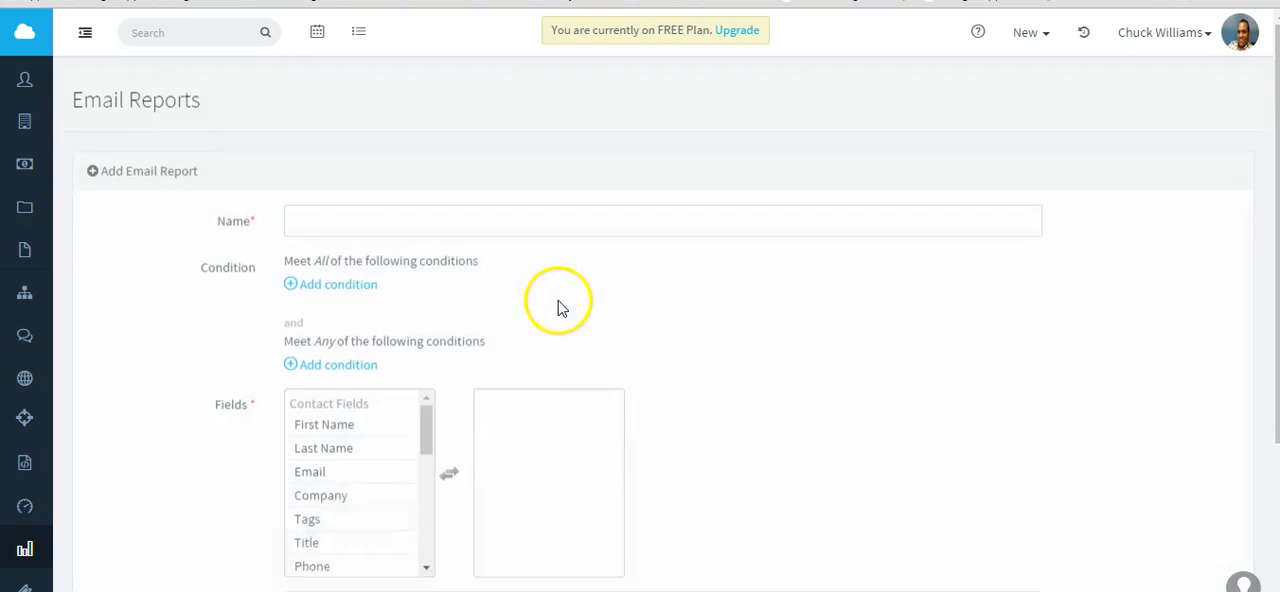
Add one condition each to the All and Any groups, and set the All condition to Tag is "new lead".
click(337, 211)
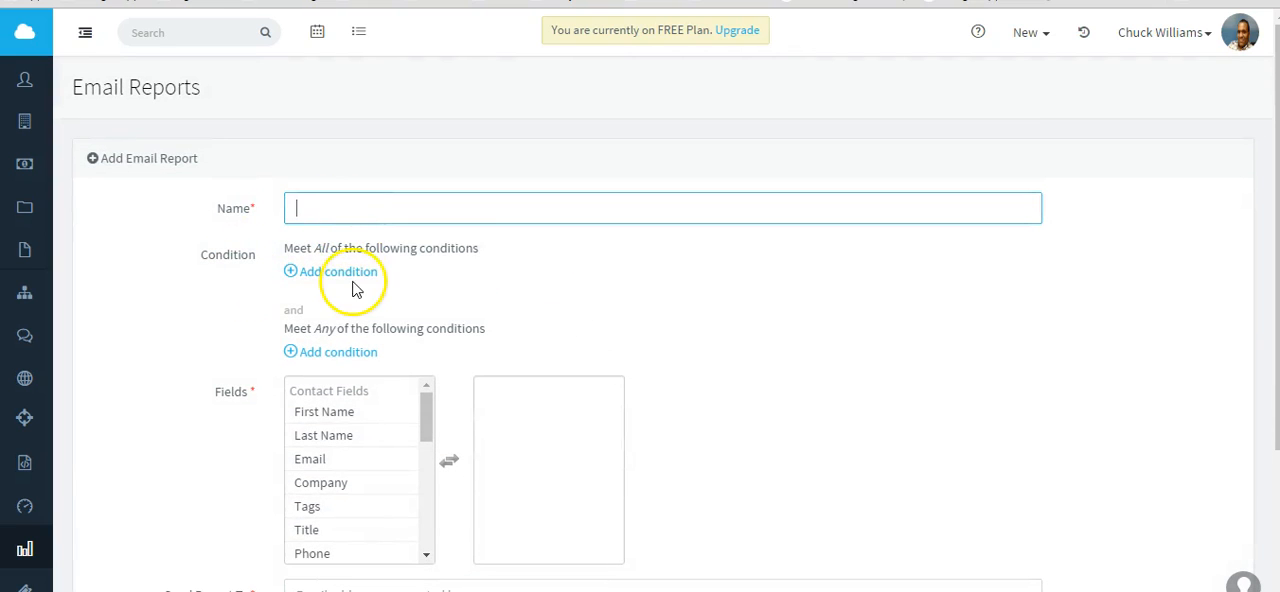
click(333, 355)
click(345, 274)
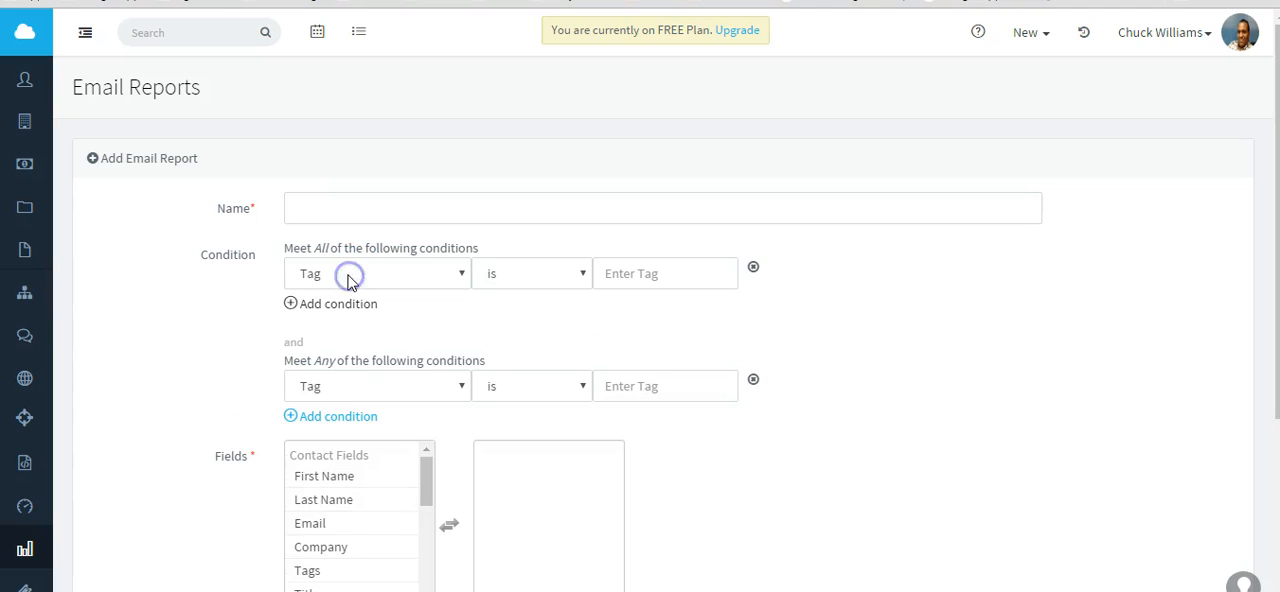
click(653, 273)
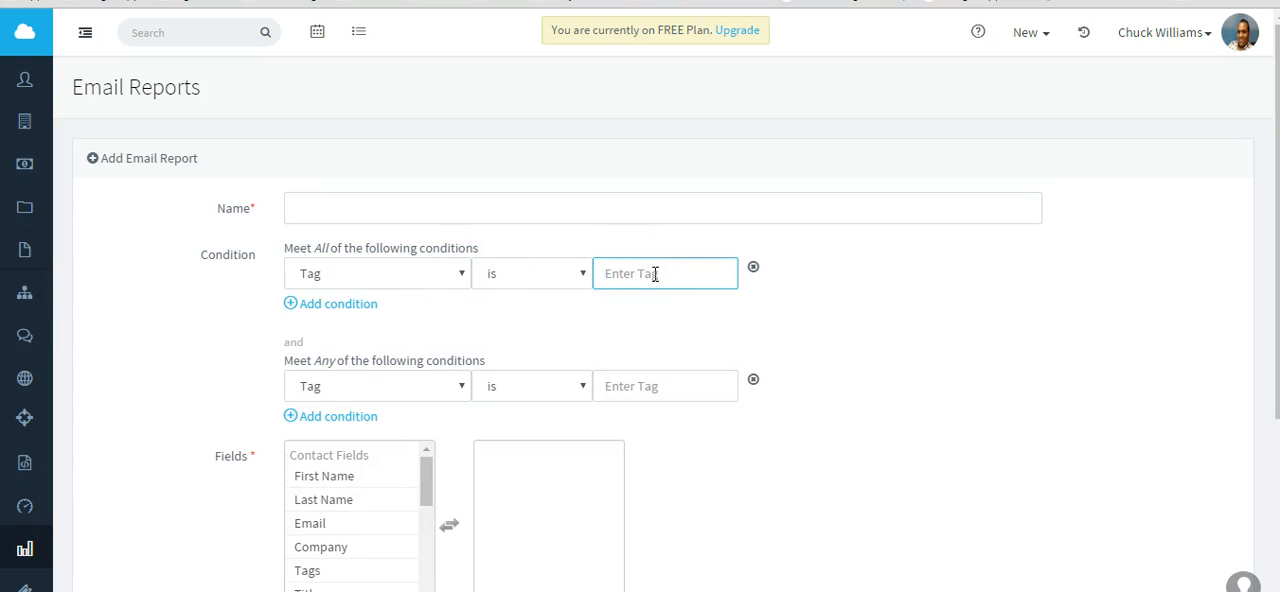
text(n)
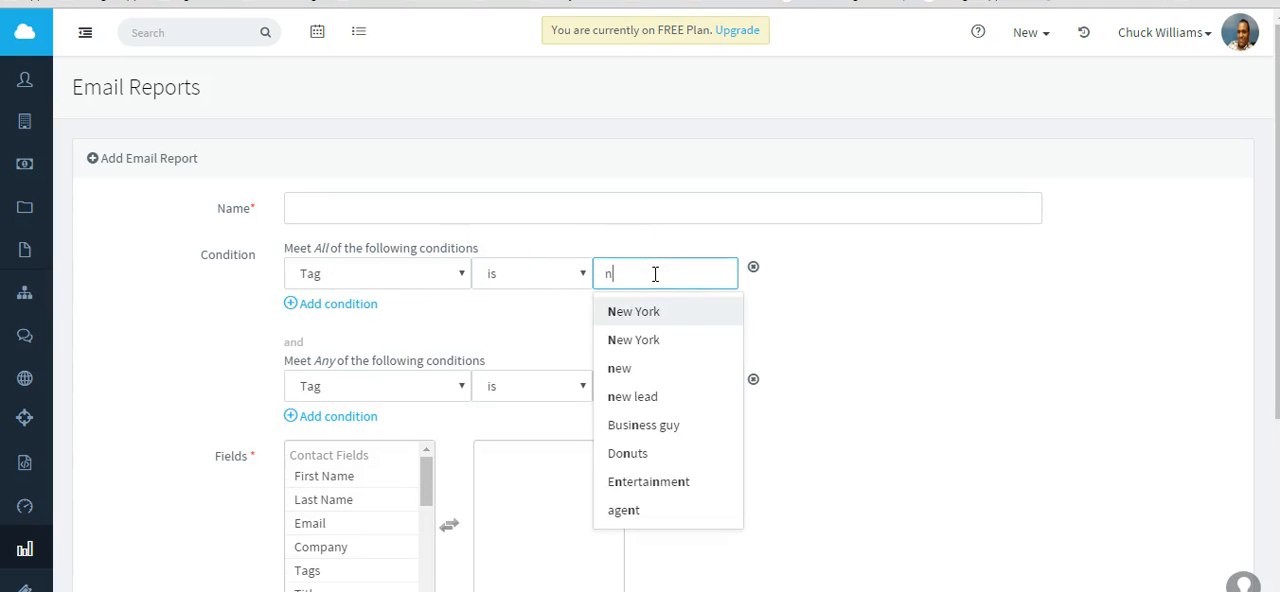
click(636, 398)
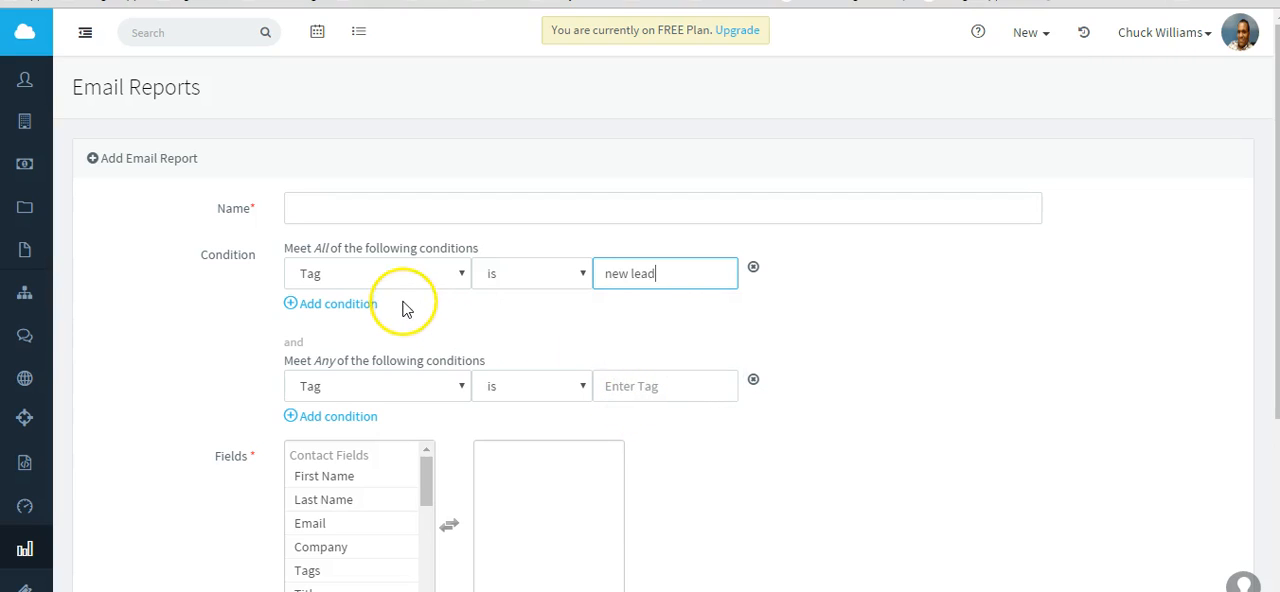
Add a second condition to the All group requiring State is "LA".
click(336, 303)
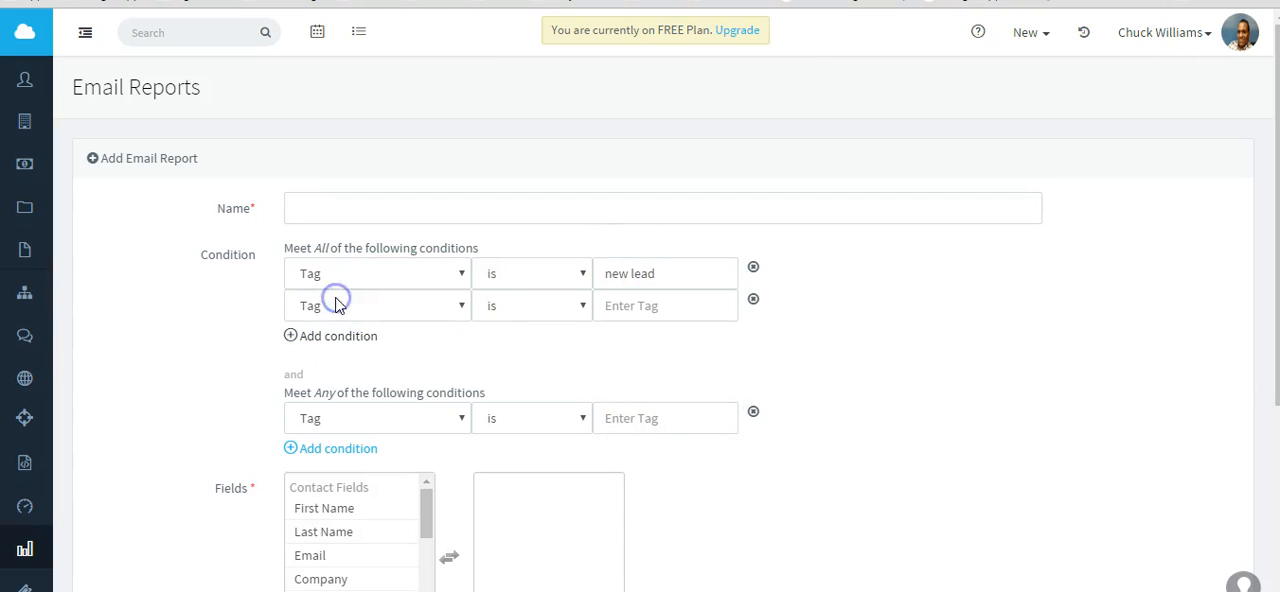
click(466, 312)
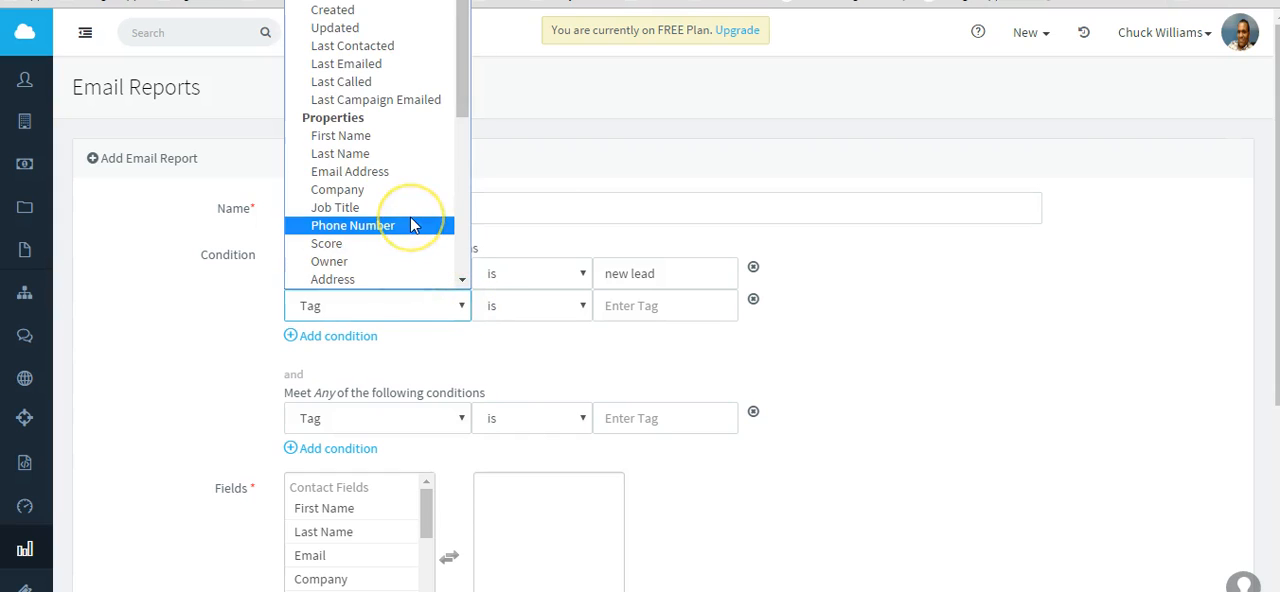
scroll(415, 226, down, 2)
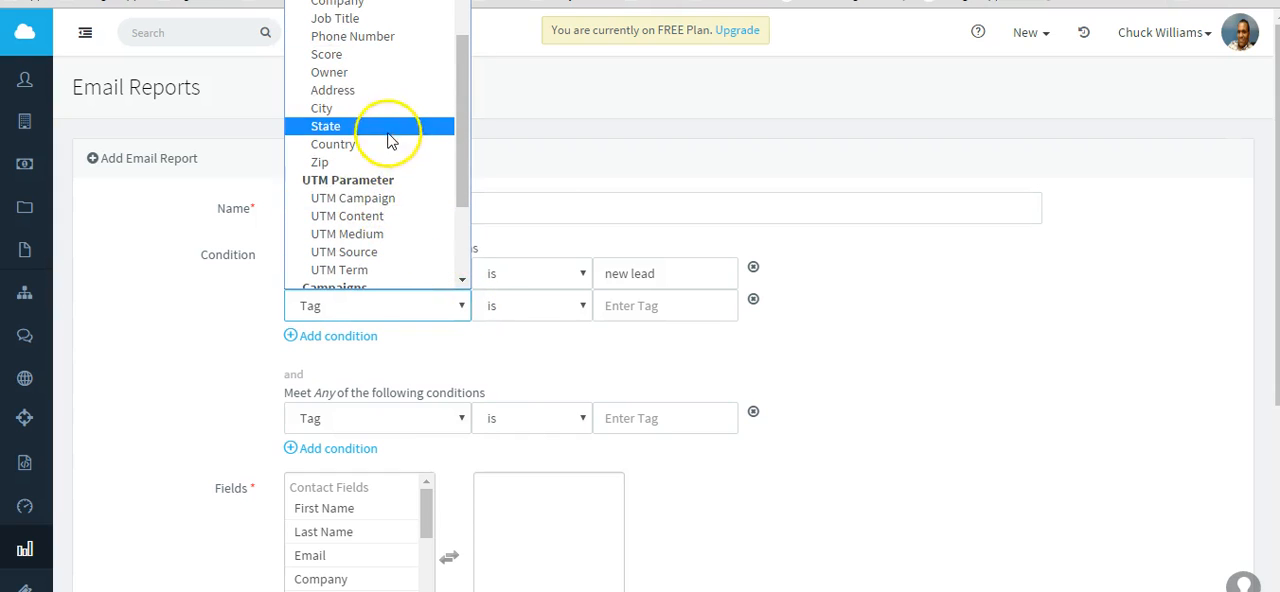
click(392, 146)
click(632, 310)
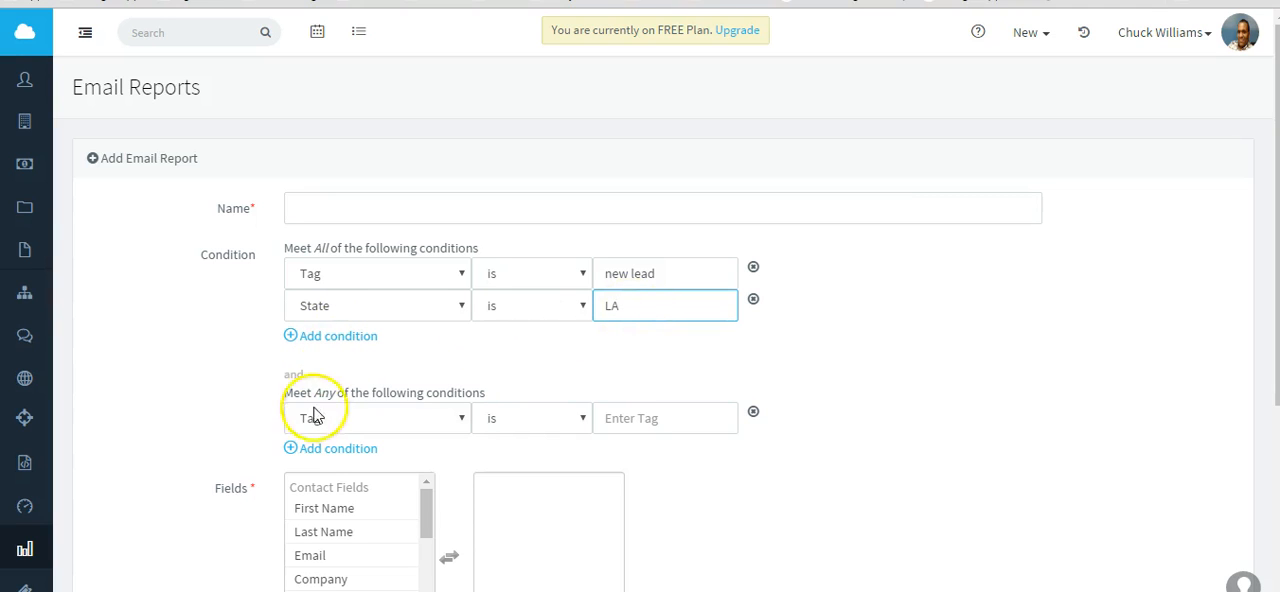
Include the contact fields First Name, Last Name, Email and Phone in the report, leaving Company out.
scroll(290, 452, down, 3)
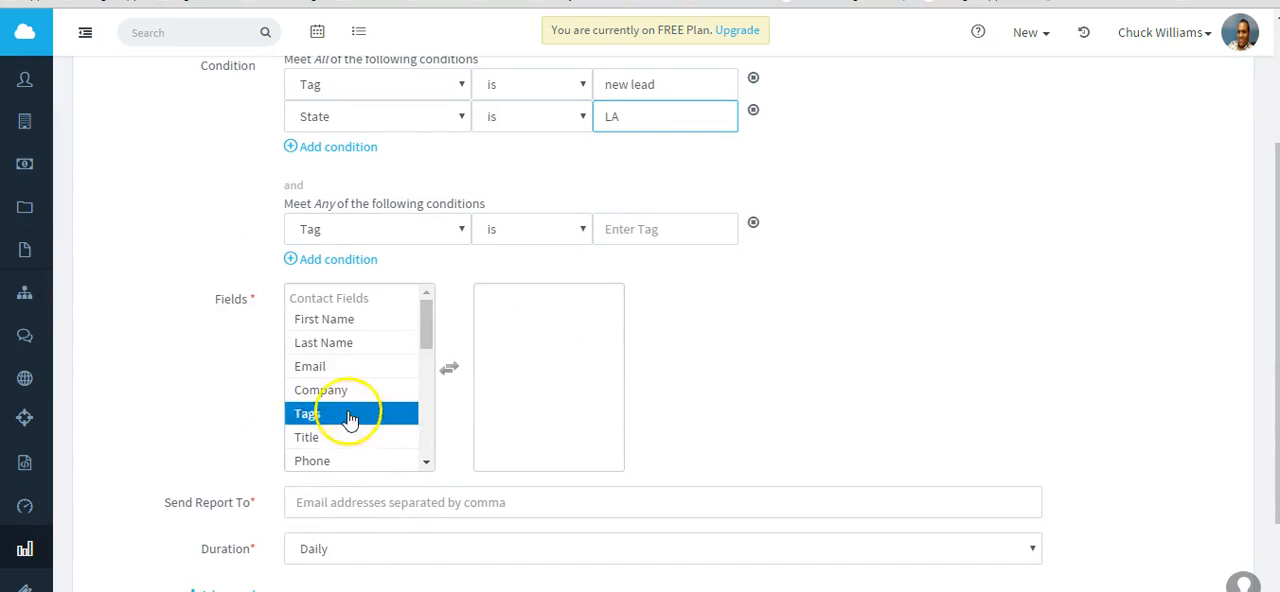
double_click(327, 318)
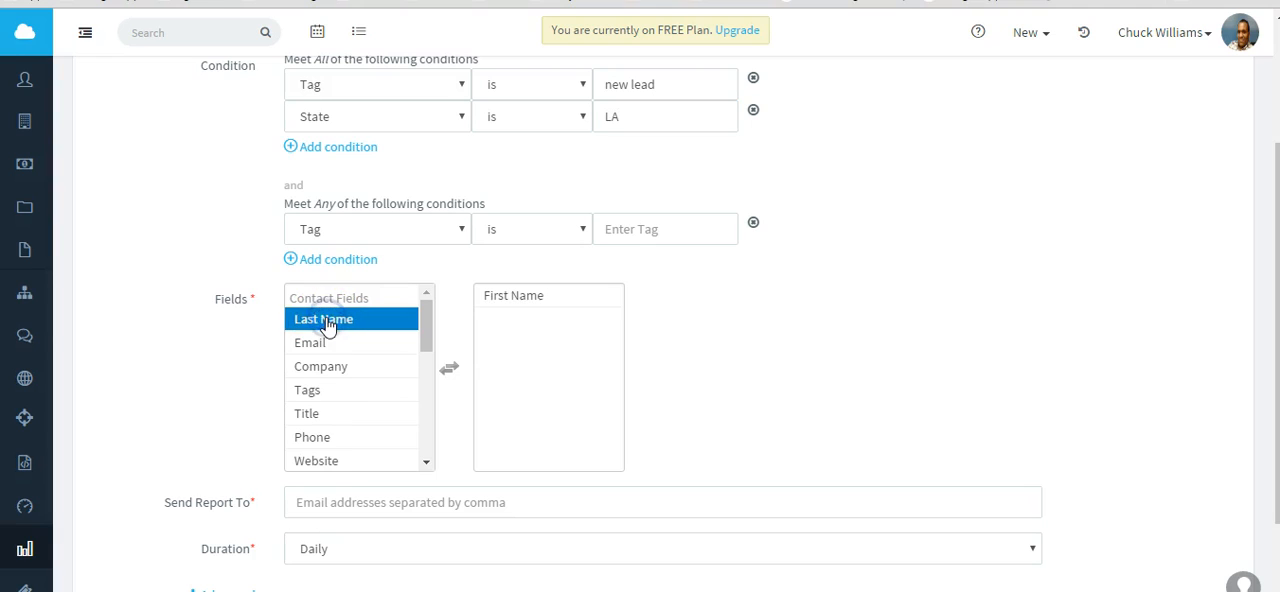
double_click(320, 322)
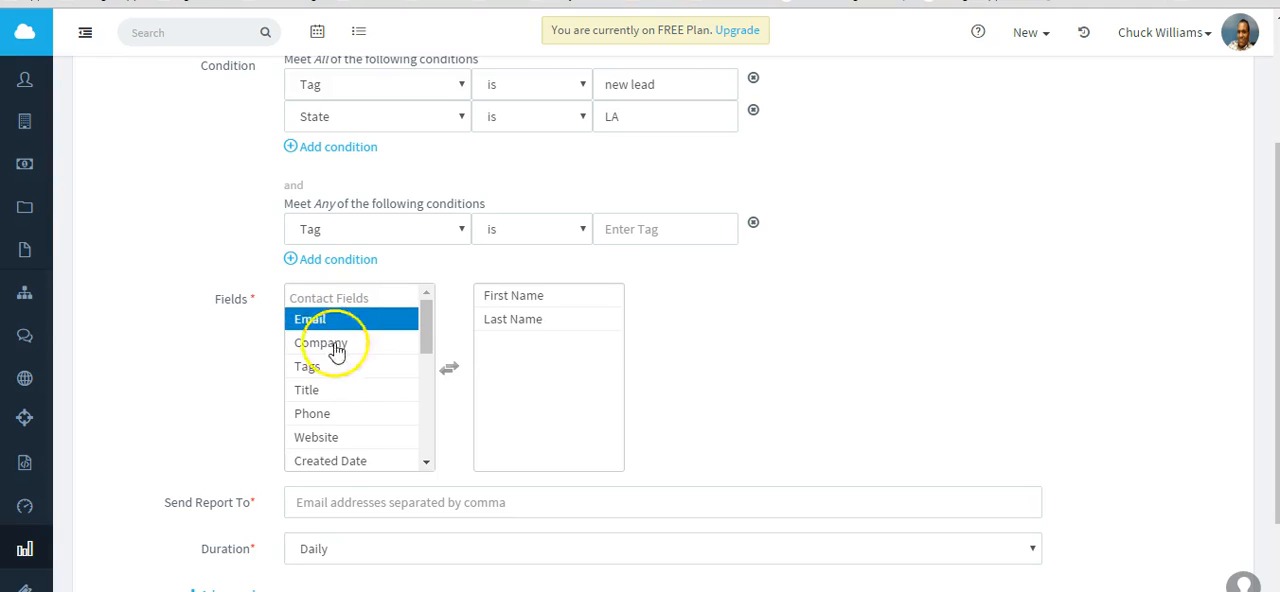
double_click(314, 320)
double_click(320, 319)
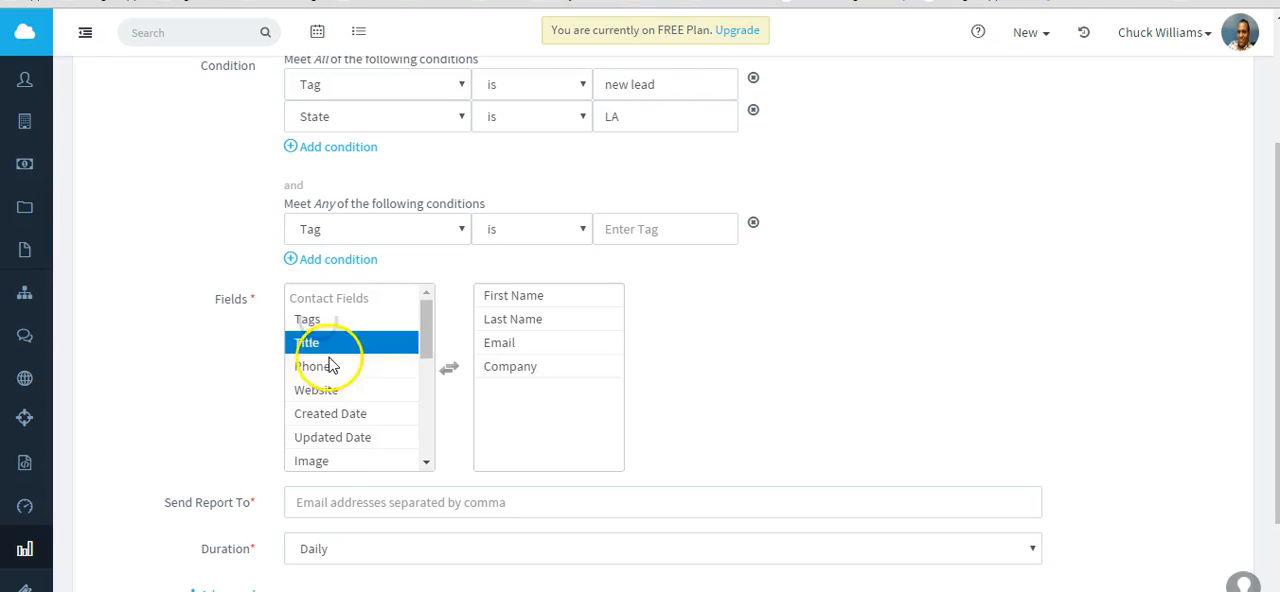
double_click(513, 376)
click(357, 413)
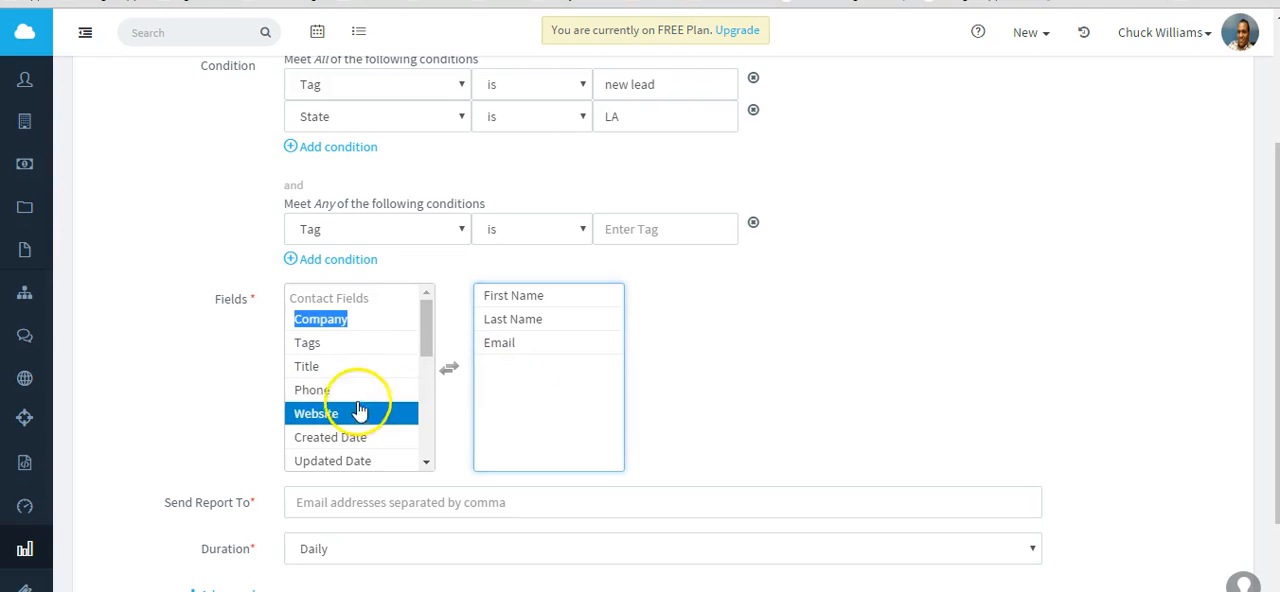
click(357, 400)
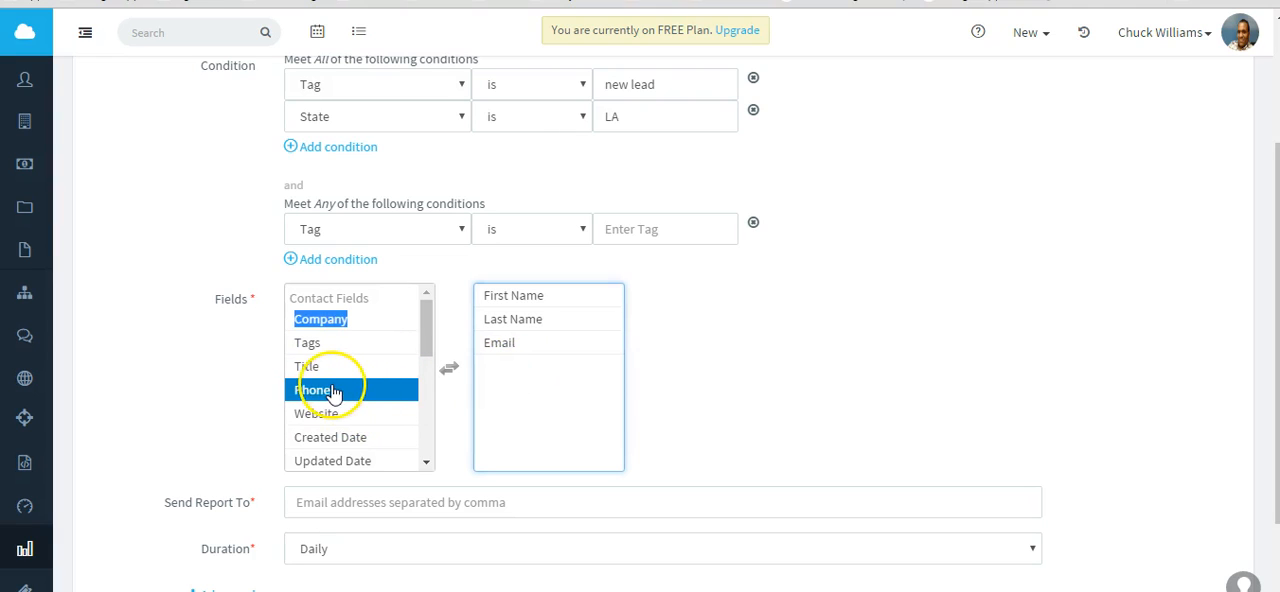
double_click(333, 392)
scroll(714, 366, up, 1)
scroll(730, 400, down, 1)
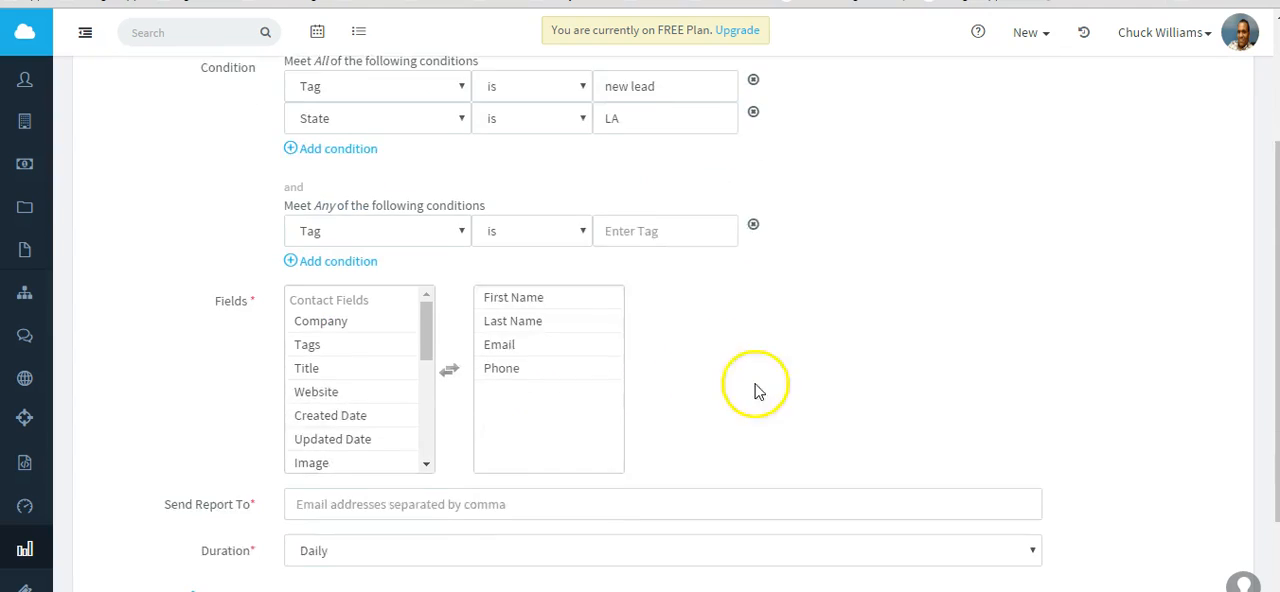
Enter the recipient's email address in the Send Report To field.
scroll(757, 390, down, 1)
click(380, 383)
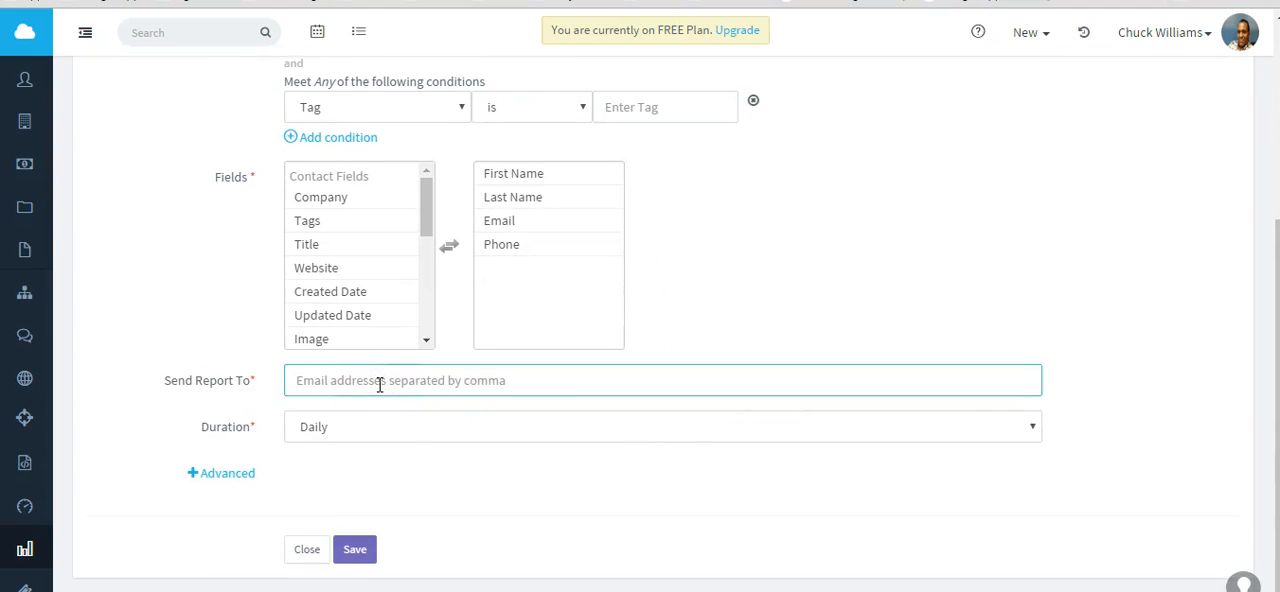
text(chuc)
click(345, 411)
text(,)
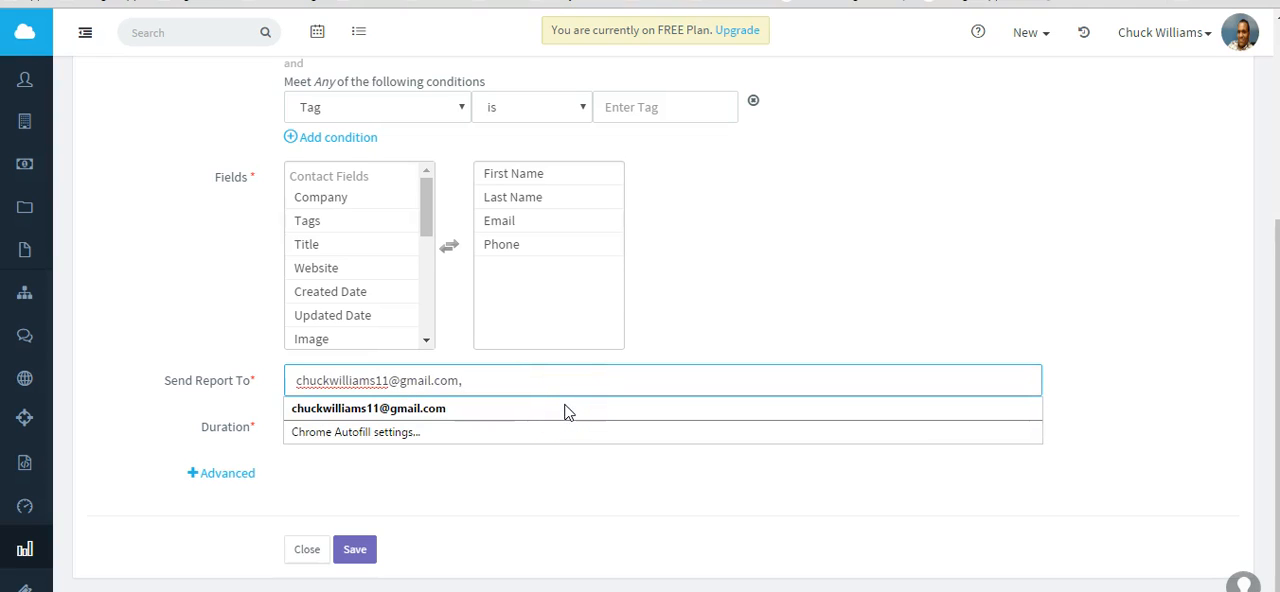
click(747, 228)
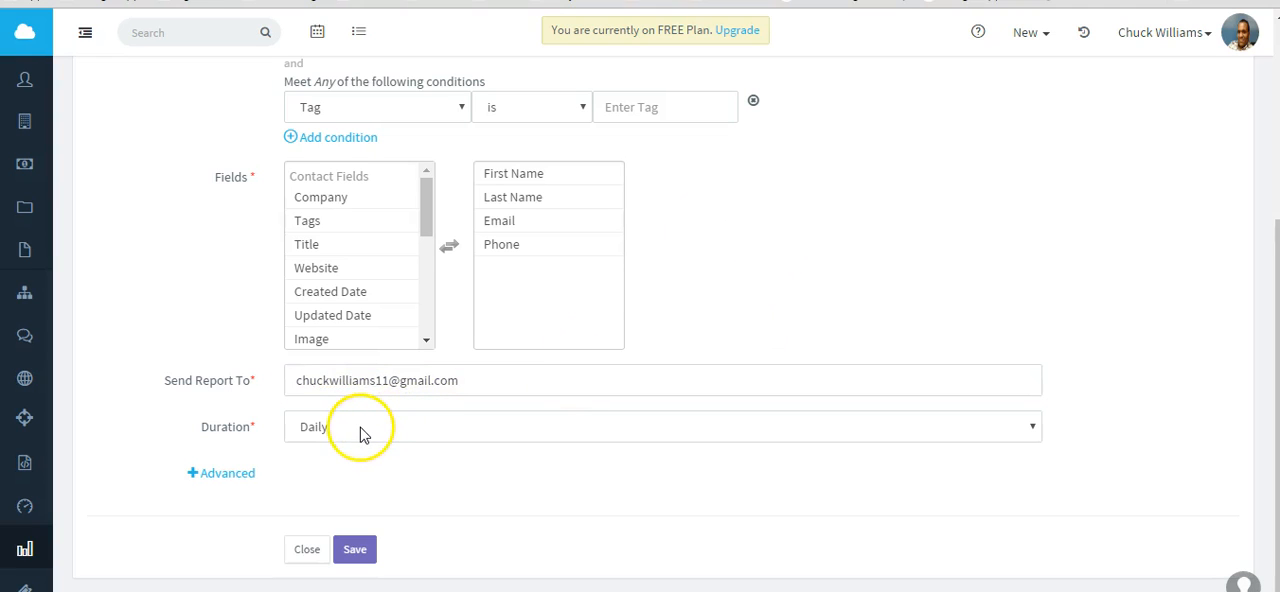
Set the report's duration to Weekly and expand the Advanced scheduling settings.
click(422, 433)
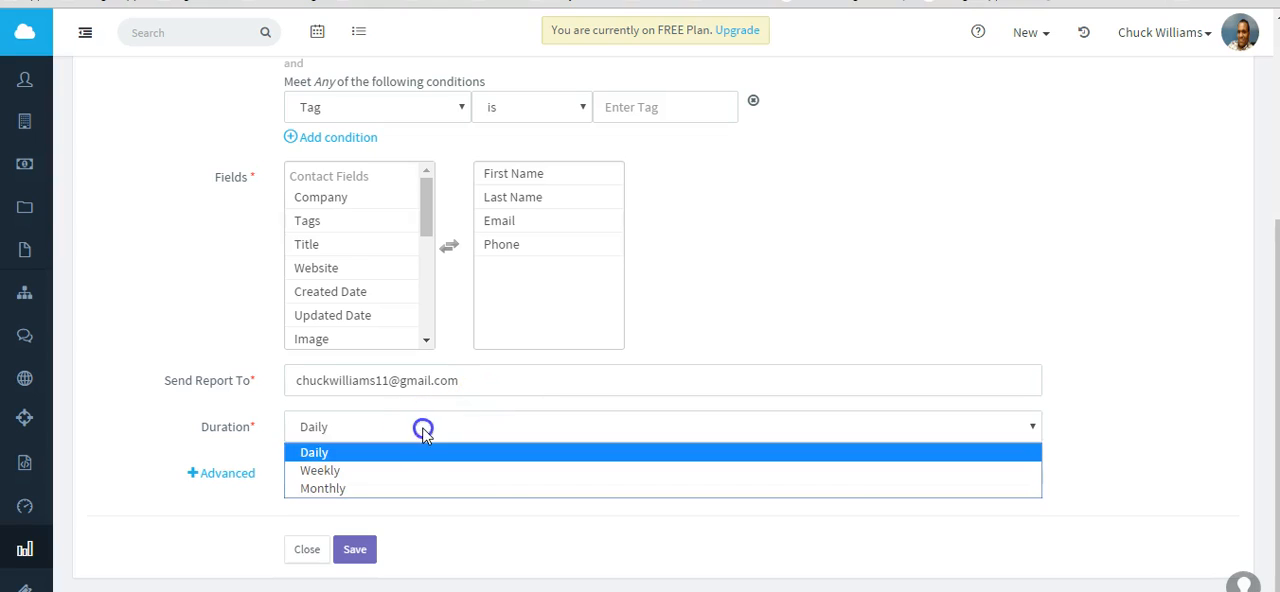
click(325, 472)
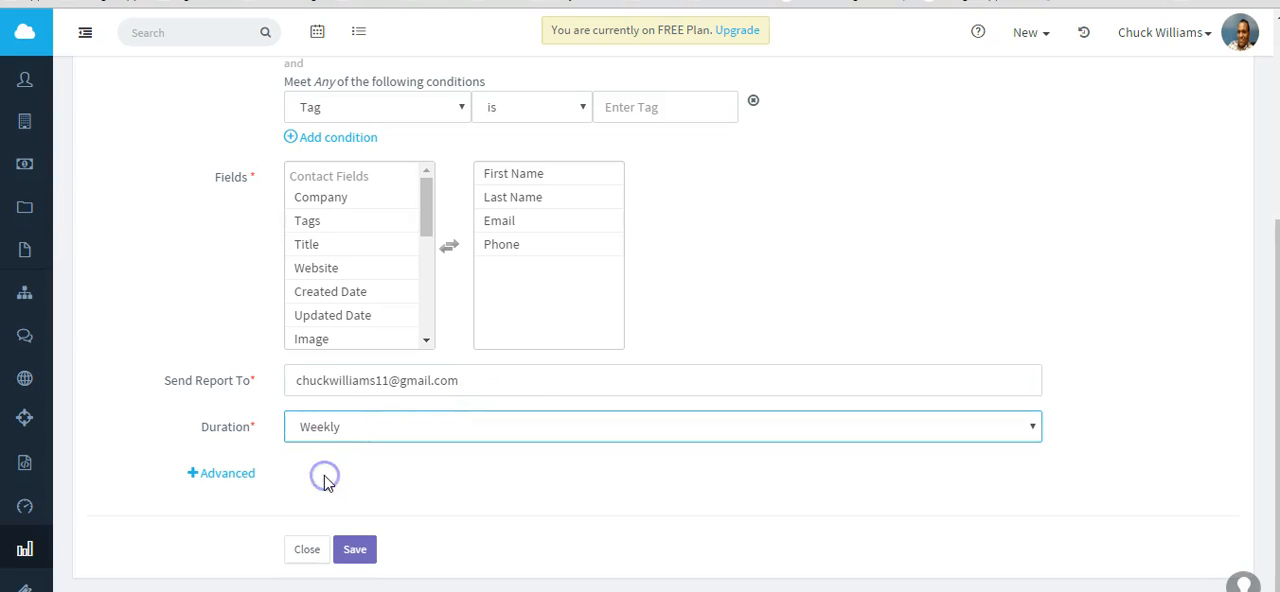
click(214, 477)
scroll(1165, 352, down, 2)
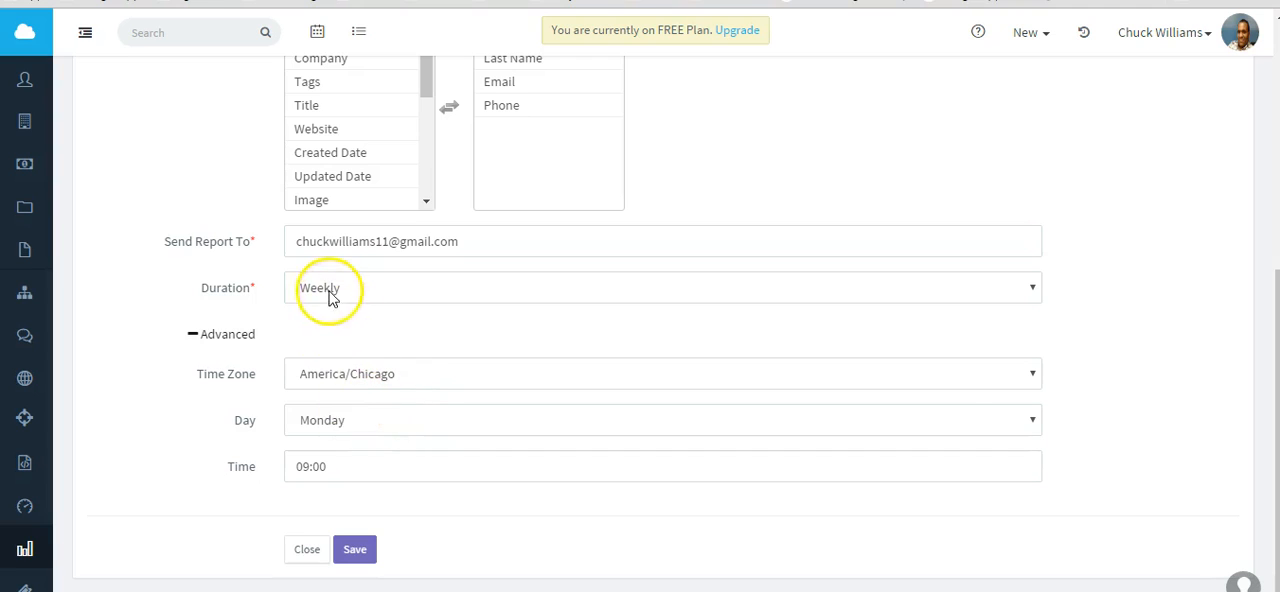
Examine the Day options and the time zone in the weekly report's advanced schedule.
click(1030, 424)
click(1034, 423)
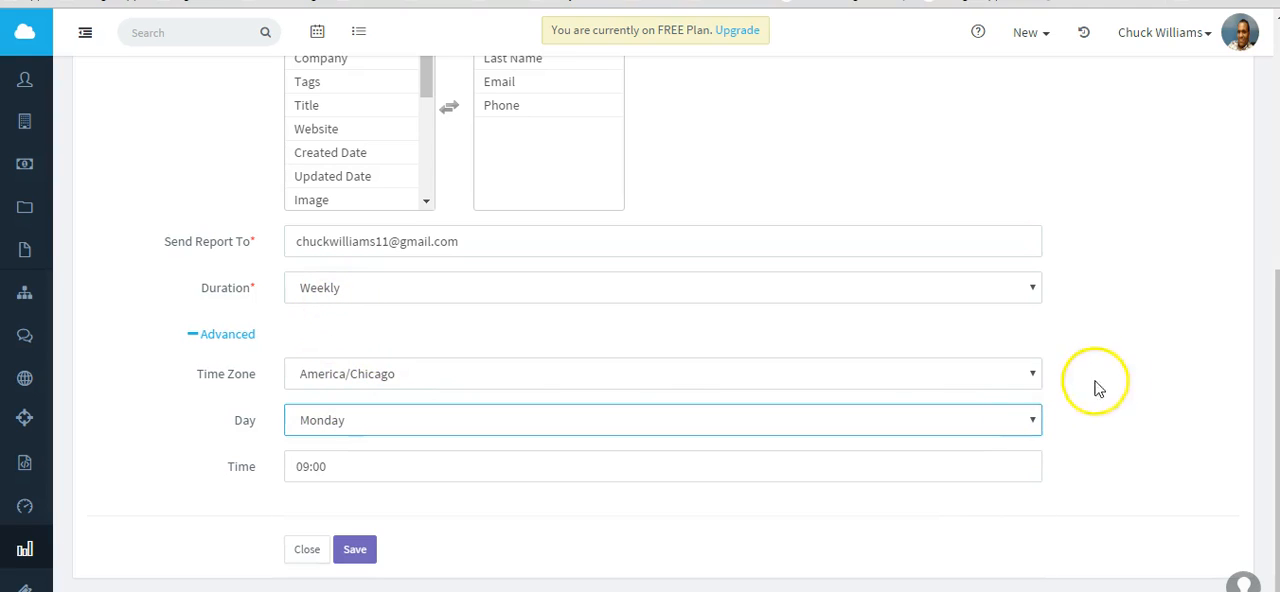
click(1035, 421)
click(1036, 421)
click(1036, 421)
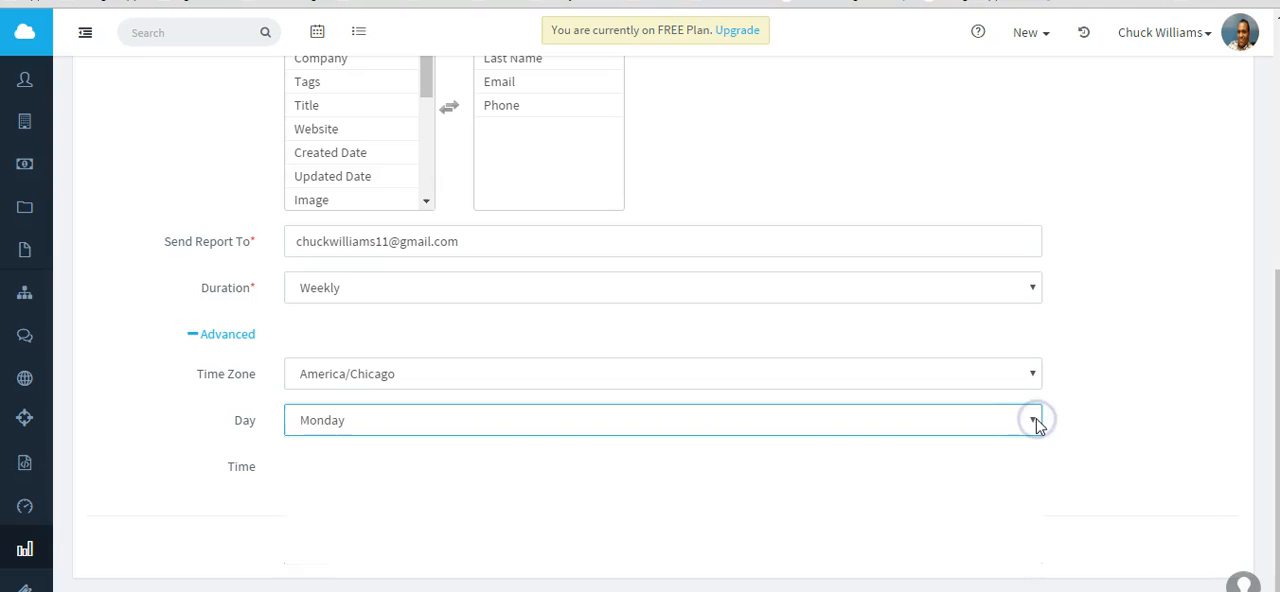
double_click(1145, 351)
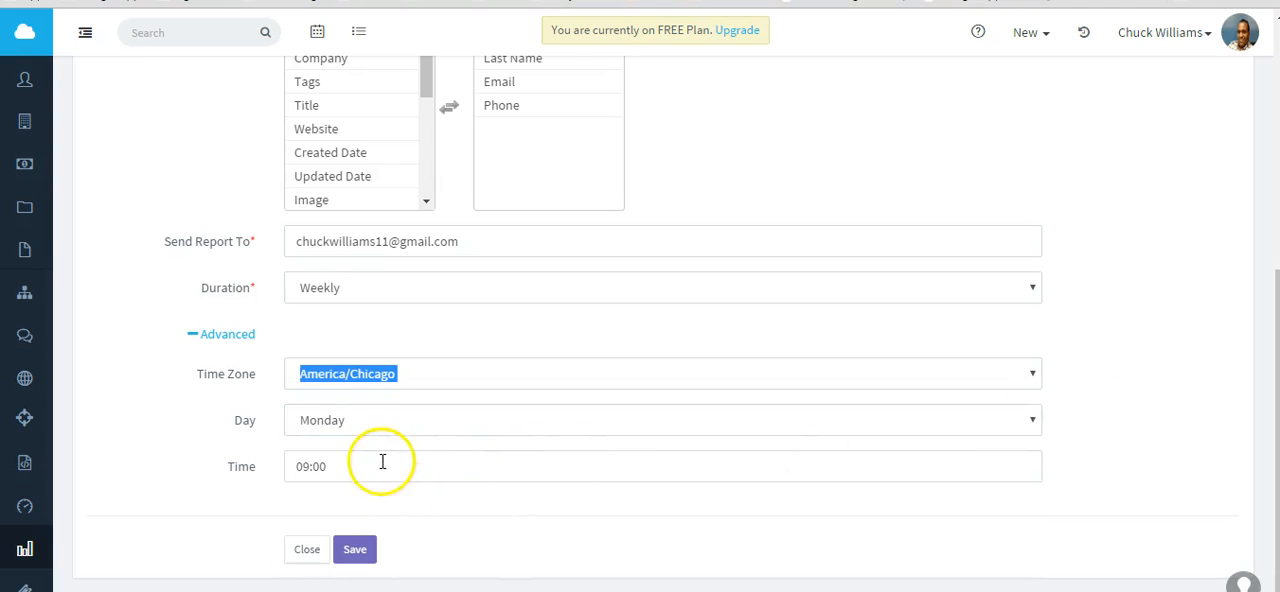
Set the report's duration to Daily.
click(340, 289)
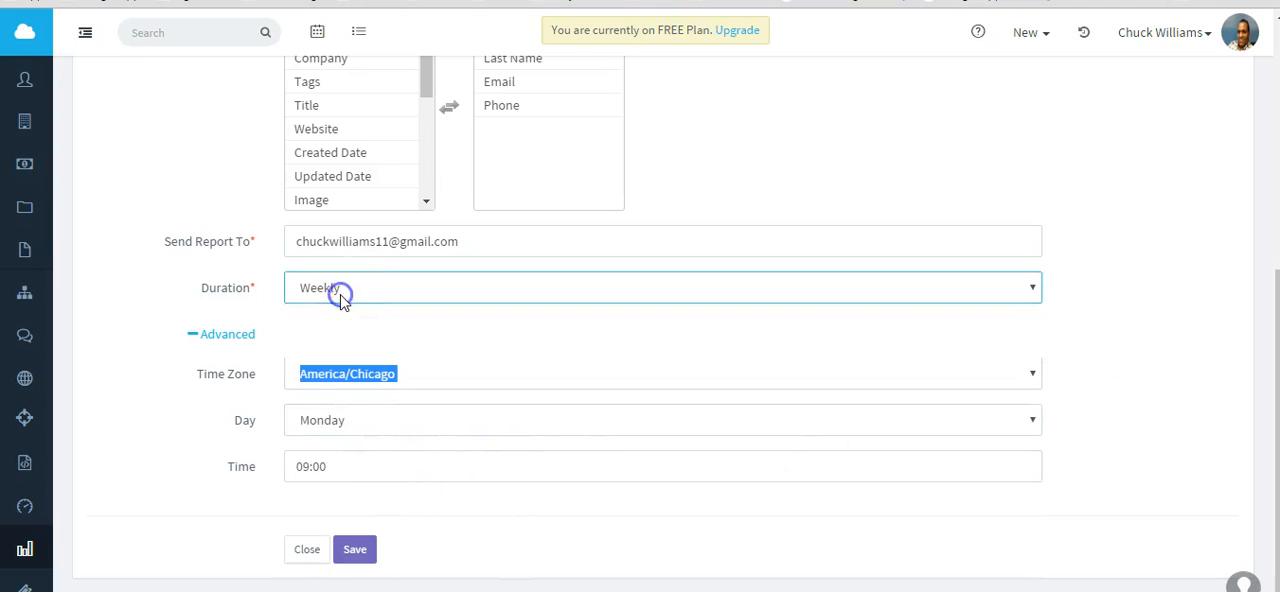
click(338, 293)
click(320, 312)
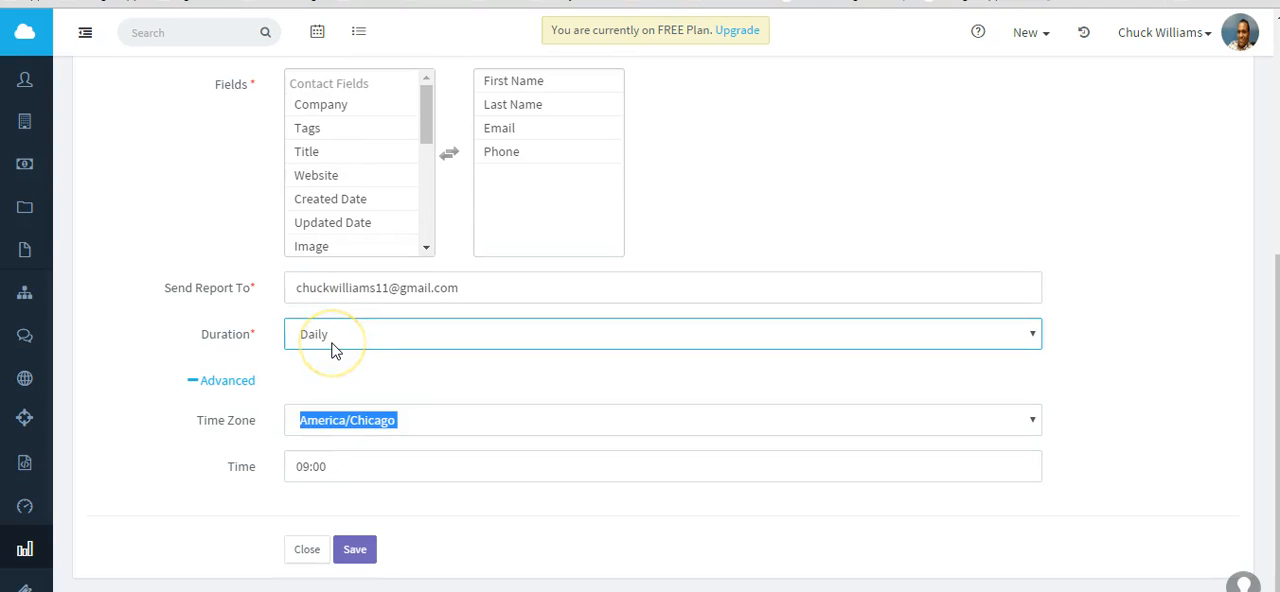
Leave the form unsaved, reopen the Contact Reports sent via email, and show the 30 Day Proposal report's results.
scroll(364, 500, up, 4)
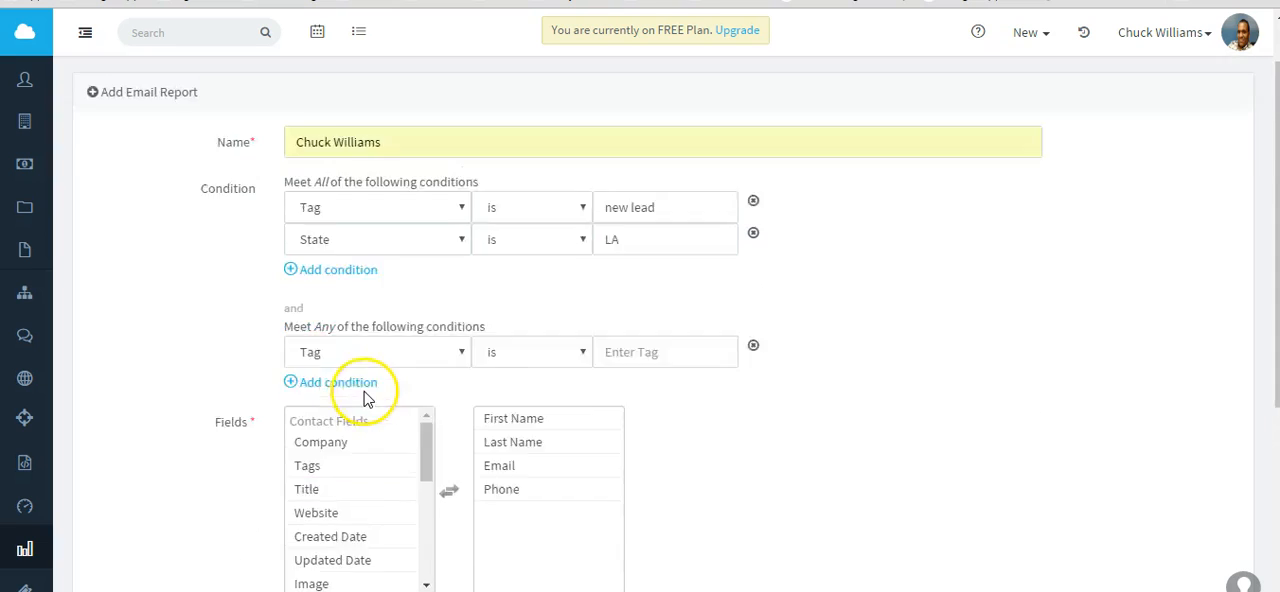
click(25, 551)
click(260, 130)
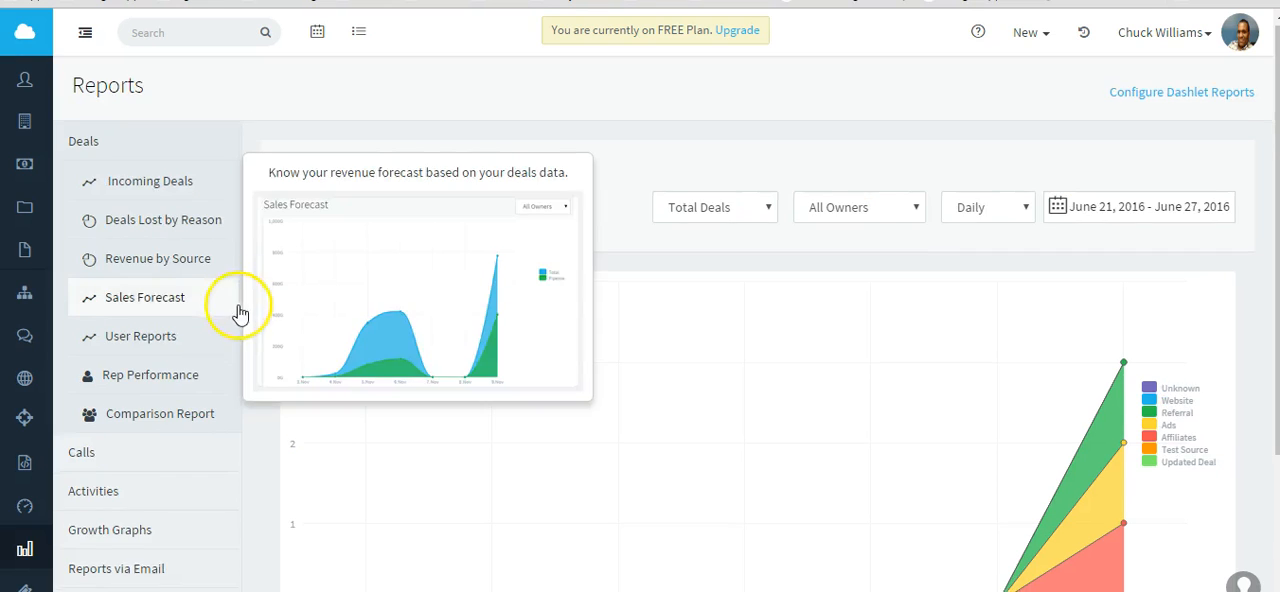
scroll(240, 309, down, 2)
click(133, 384)
click(134, 157)
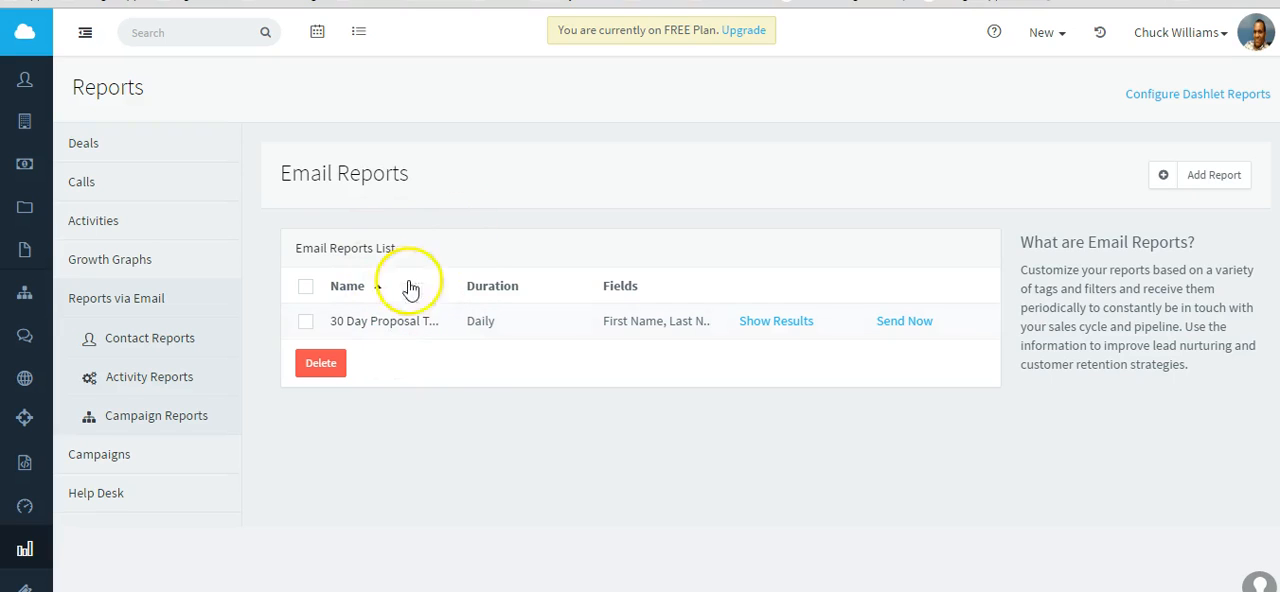
click(775, 322)
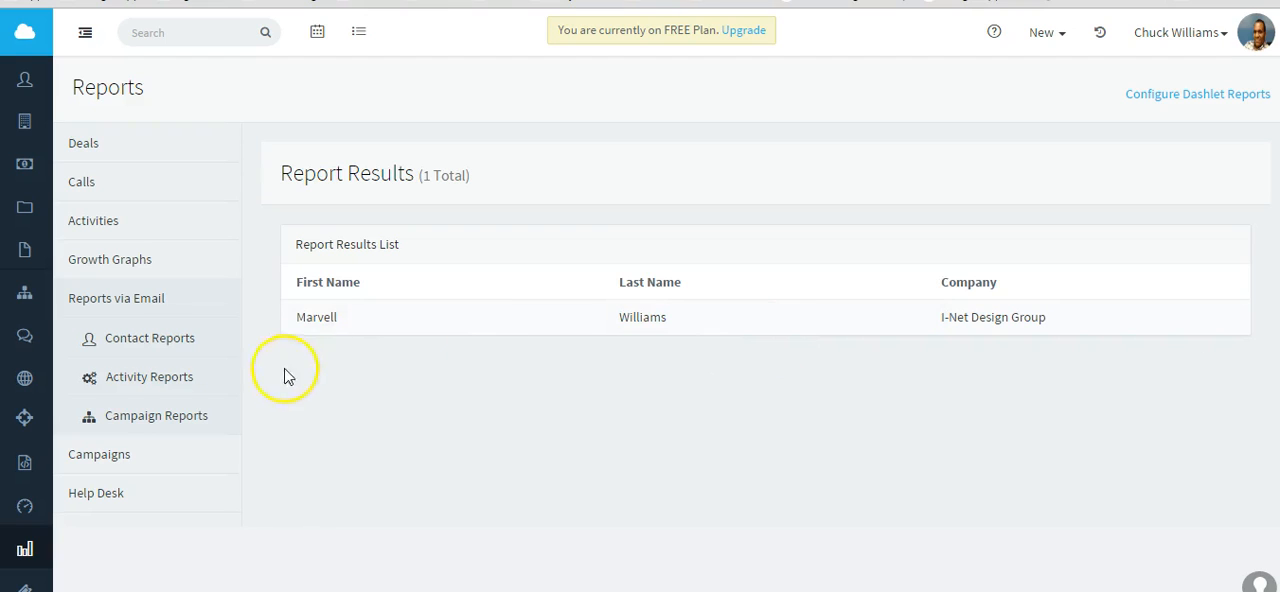
Return to the contact email reports list and send the 30 Day Proposal report immediately.
click(160, 337)
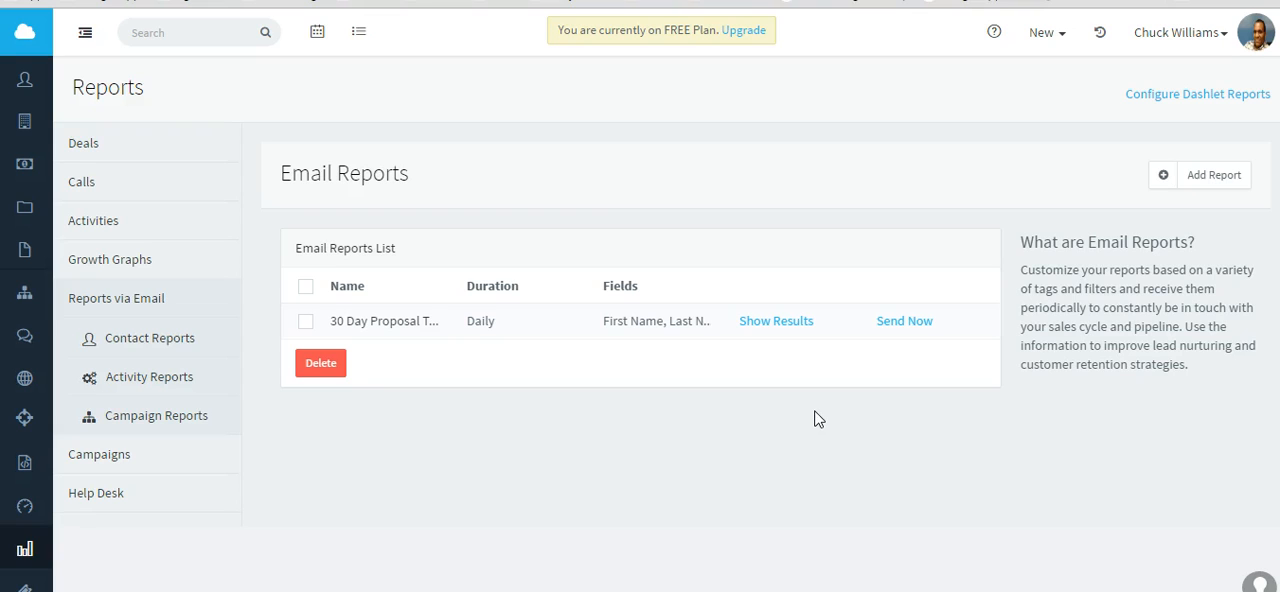
double_click(901, 321)
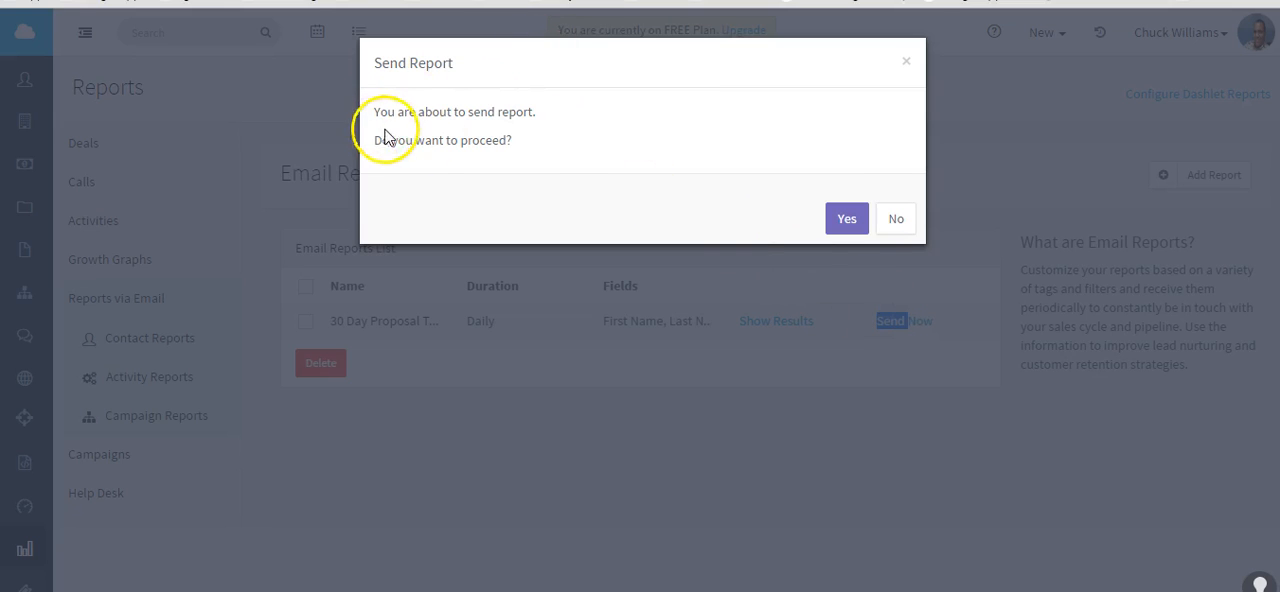
click(833, 226)
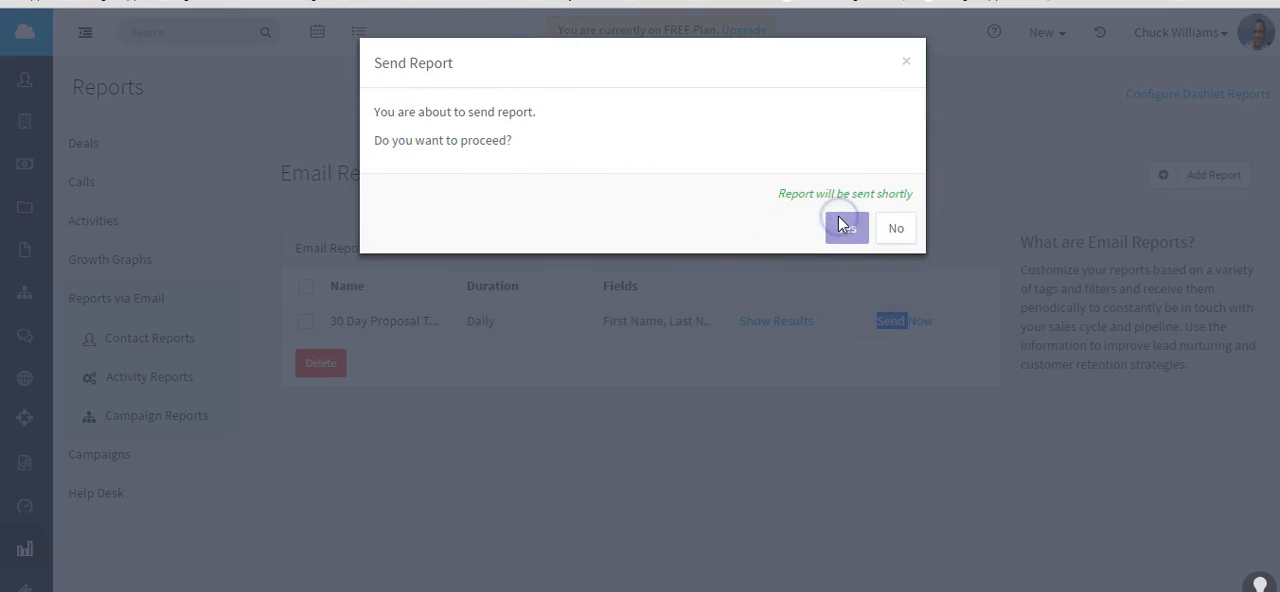
click(906, 61)
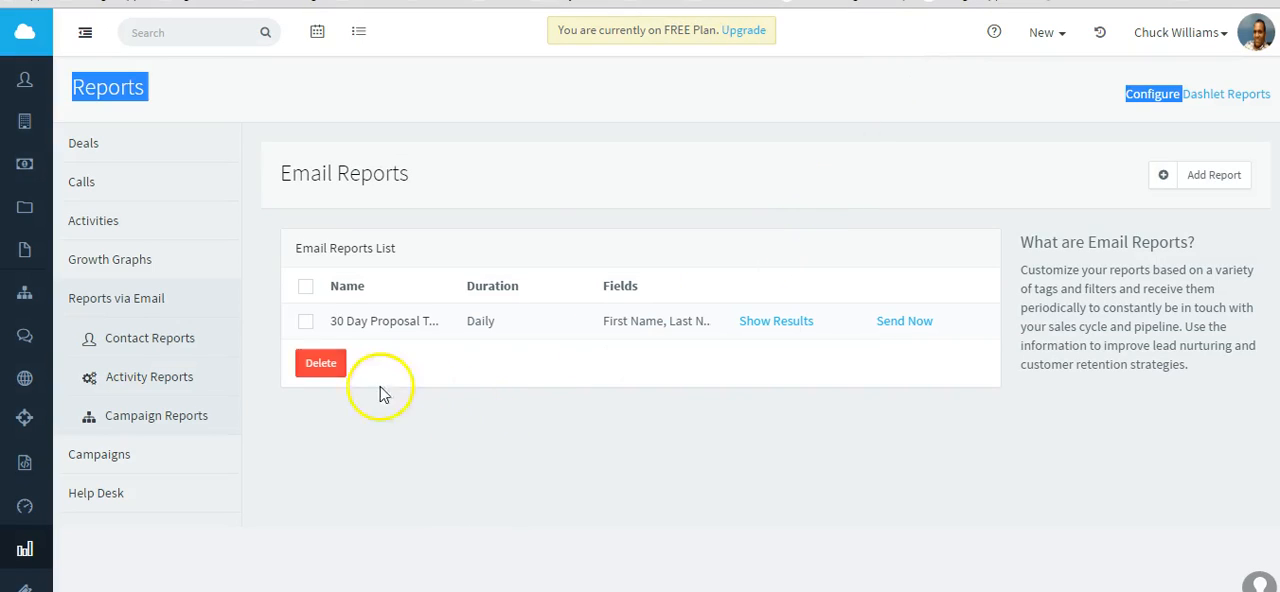
Open the Campaign Stats report for My 1st Campaign and review its email and daily reports and its subscribers list.
click(108, 454)
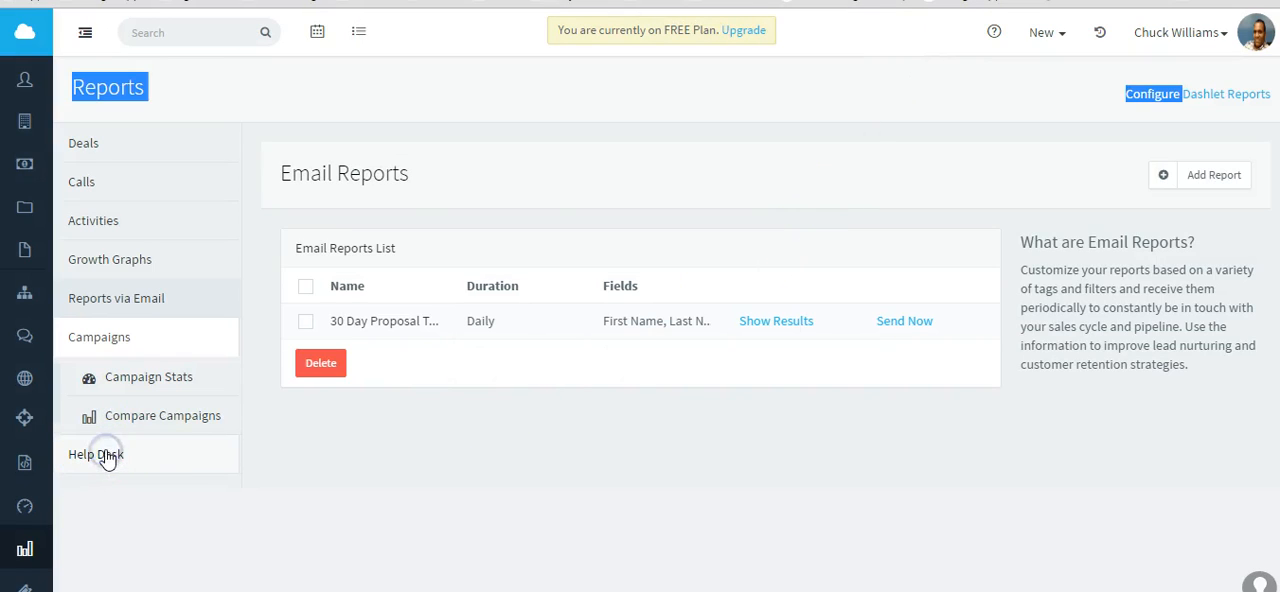
click(166, 388)
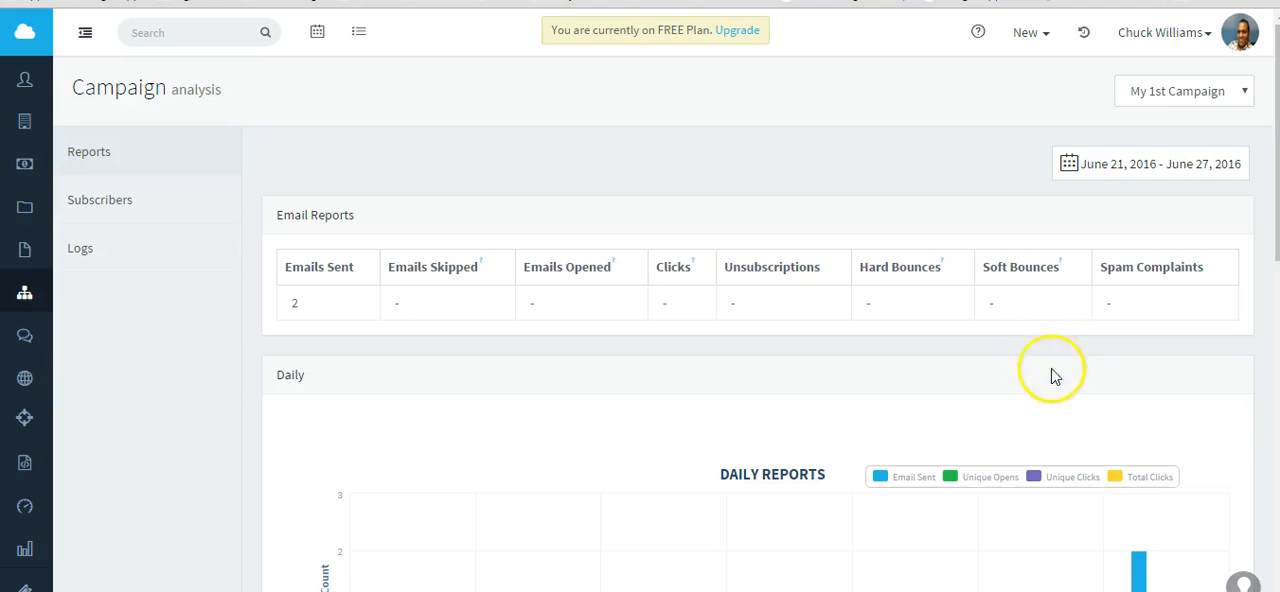
scroll(1088, 392, down, 1)
scroll(843, 300, up, 1)
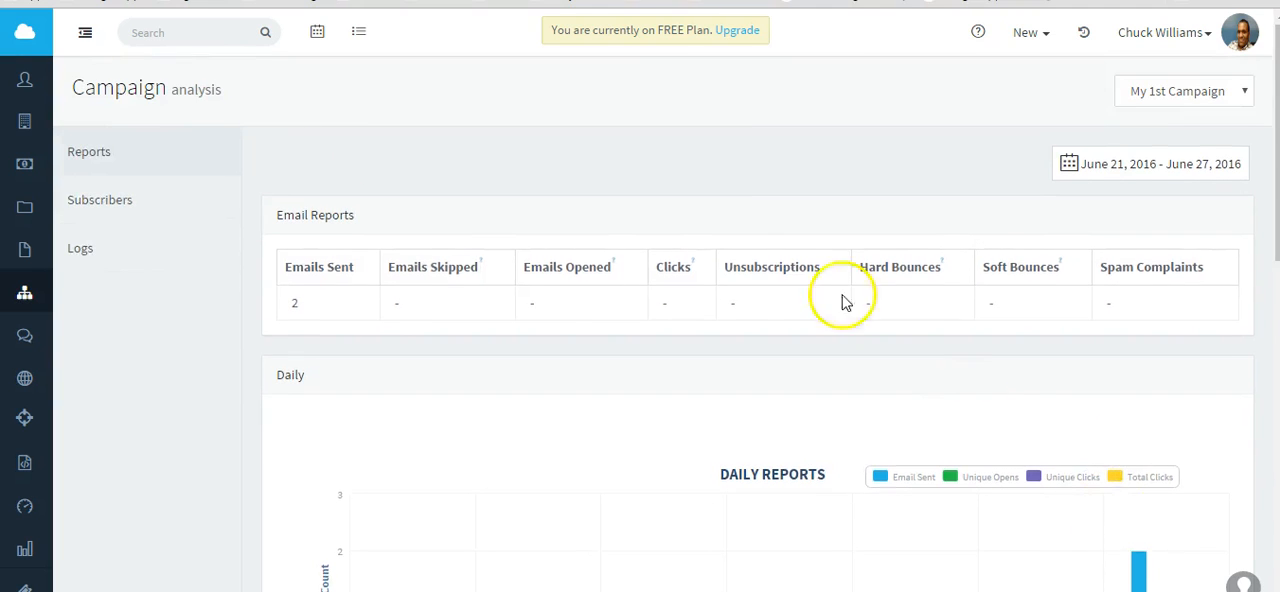
click(97, 204)
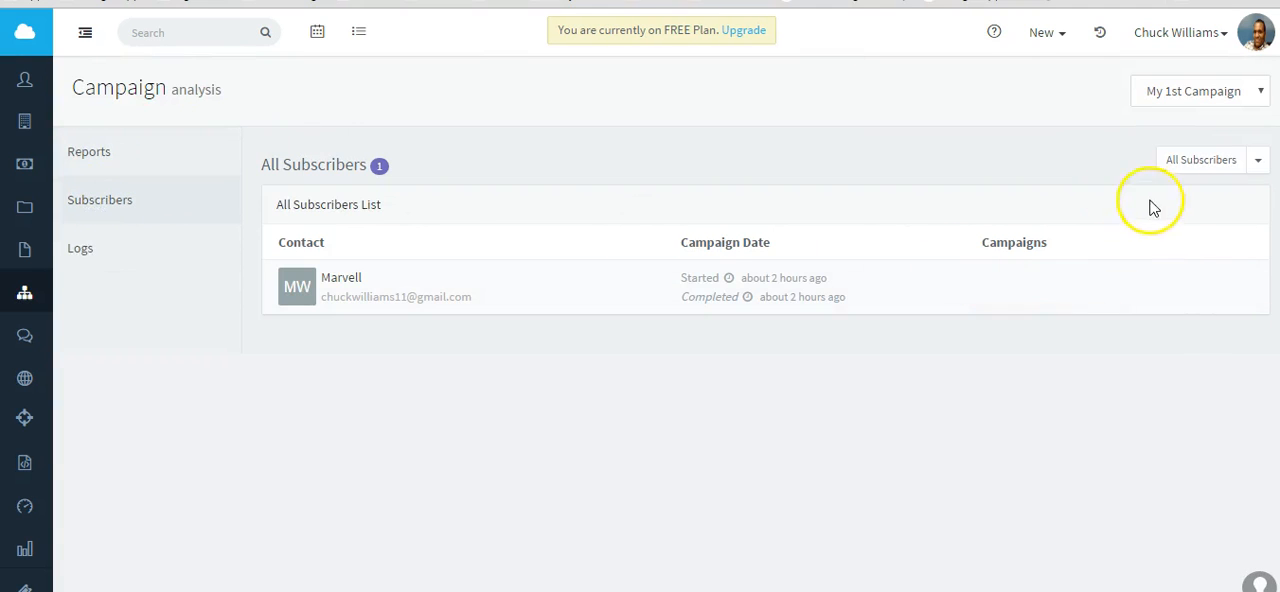
View the campaign's logs filtered by Sent, Skipped and Unsubscribed, and set the filter back to All.
click(69, 249)
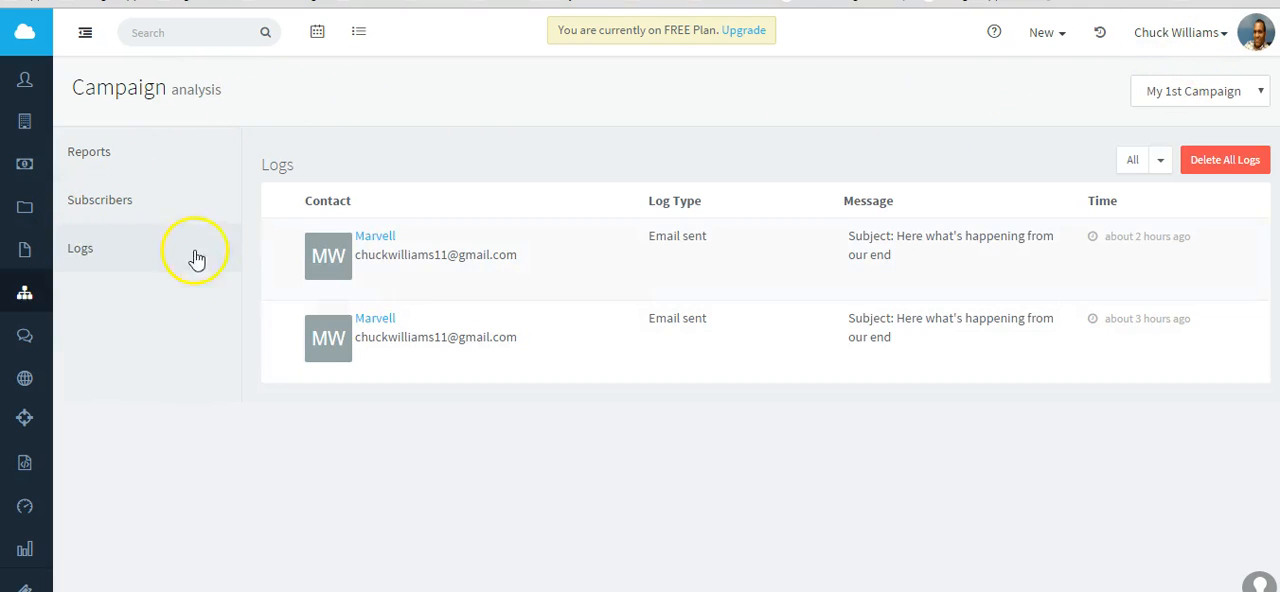
click(1162, 163)
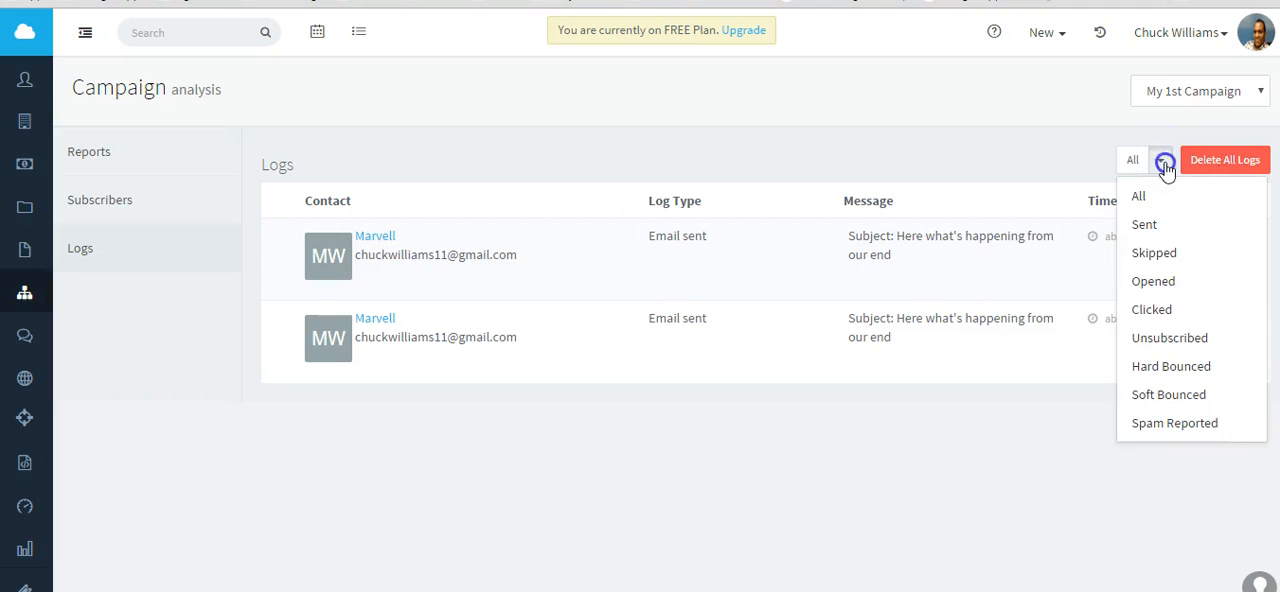
click(1146, 232)
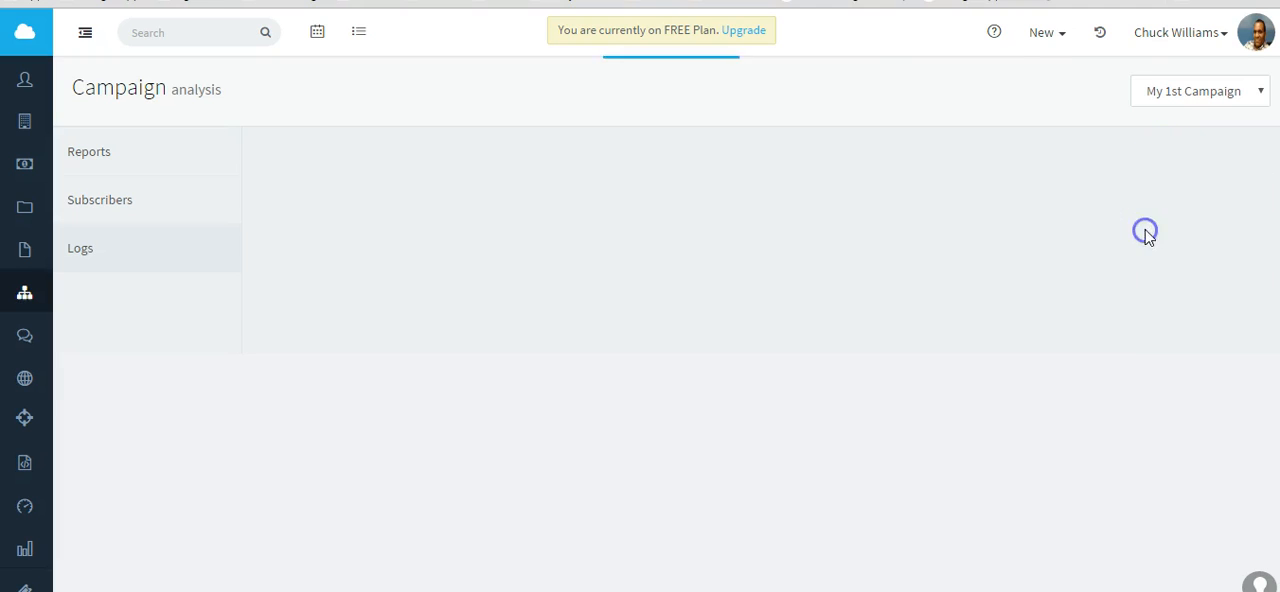
click(1158, 163)
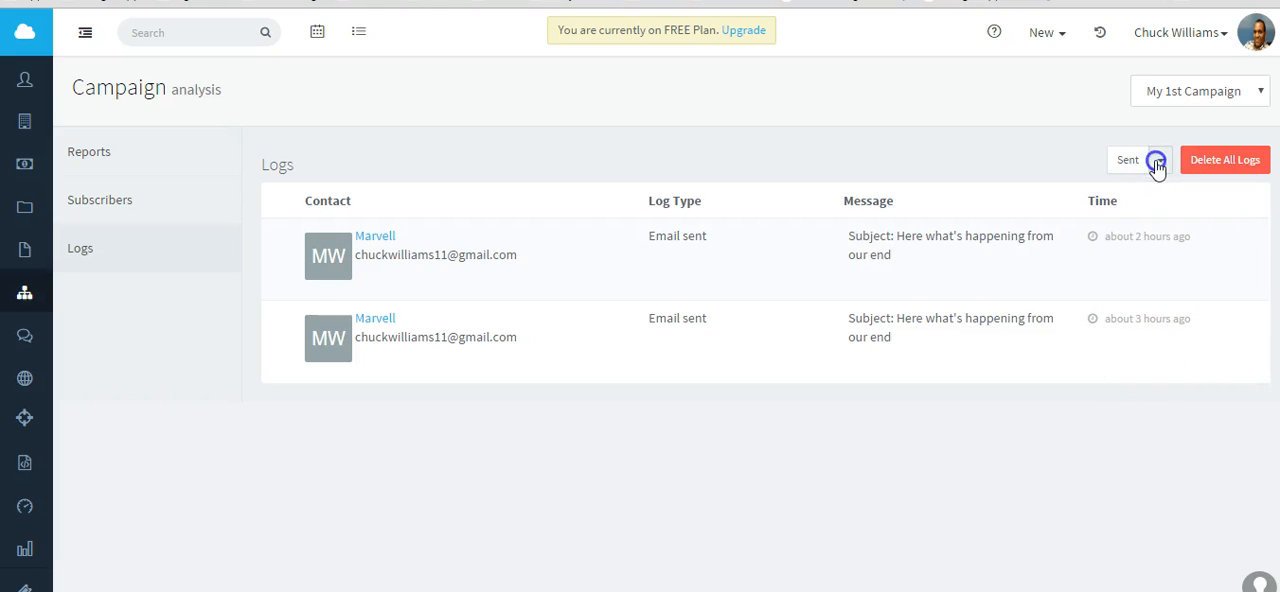
click(1142, 253)
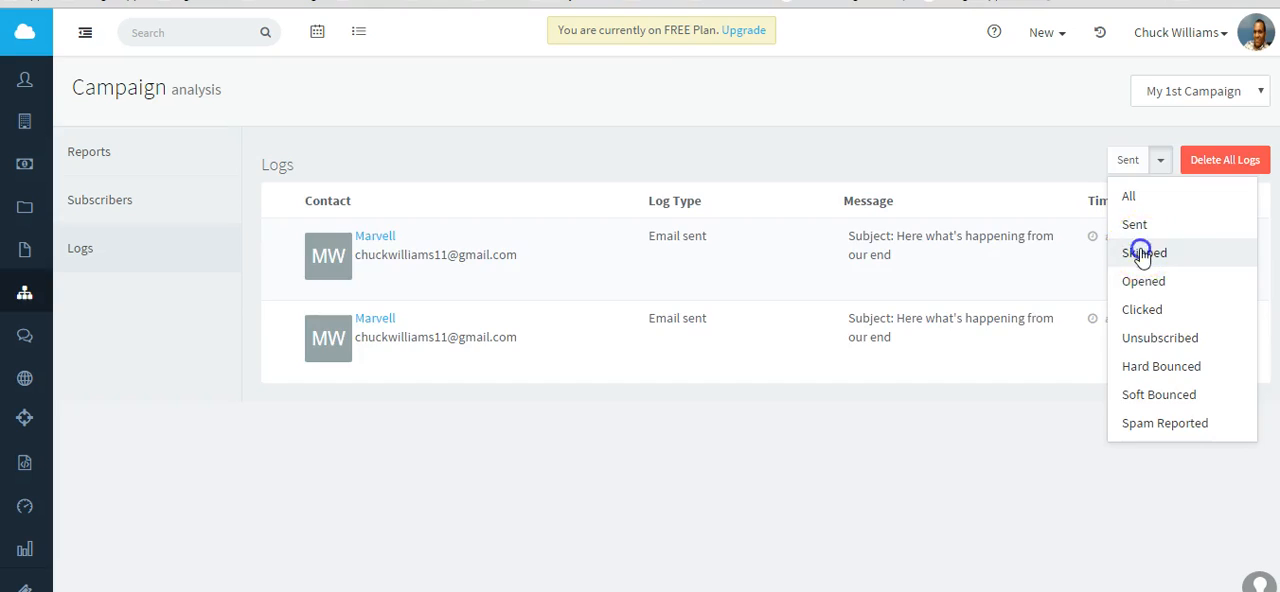
click(1158, 164)
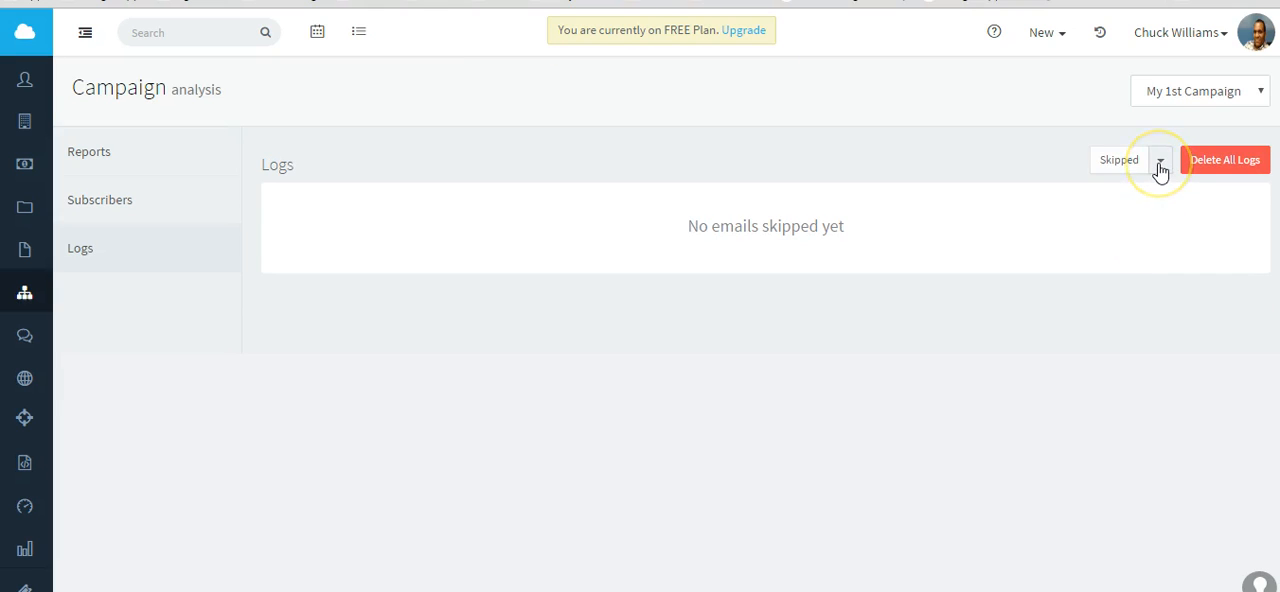
click(1160, 165)
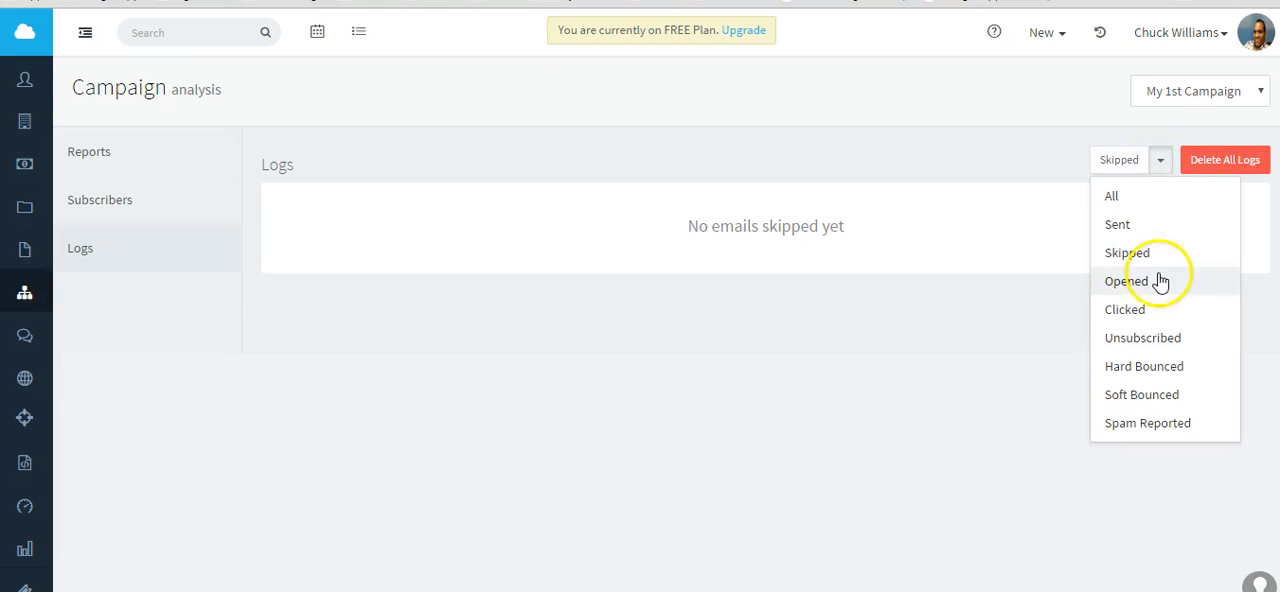
click(1141, 338)
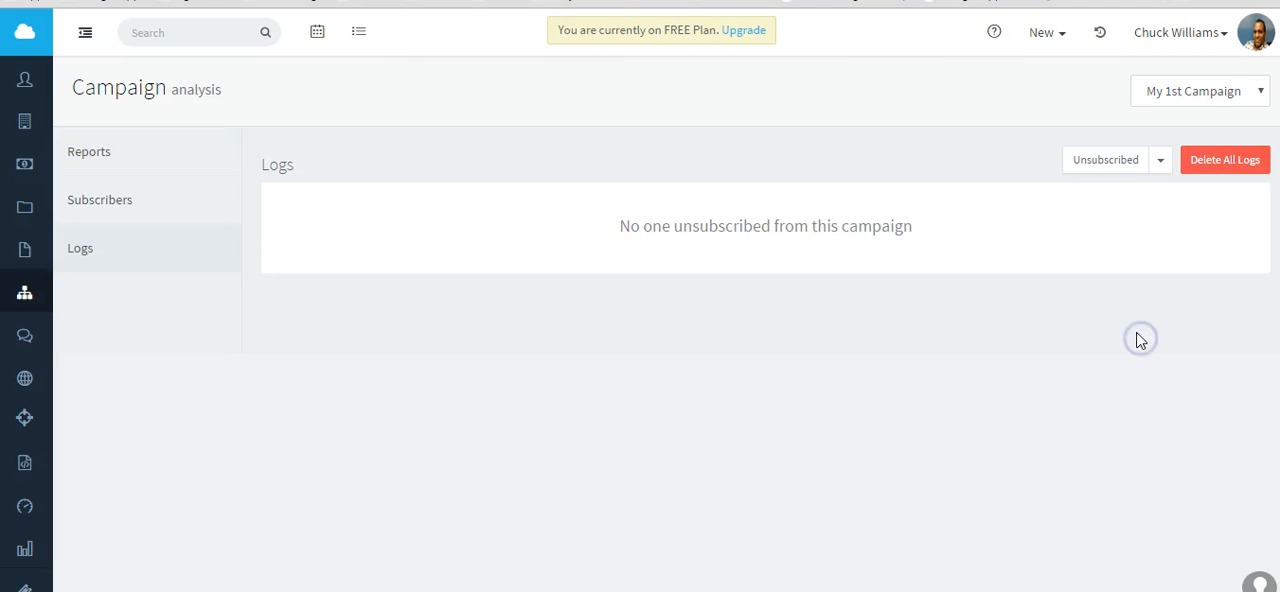
click(1159, 160)
click(1086, 200)
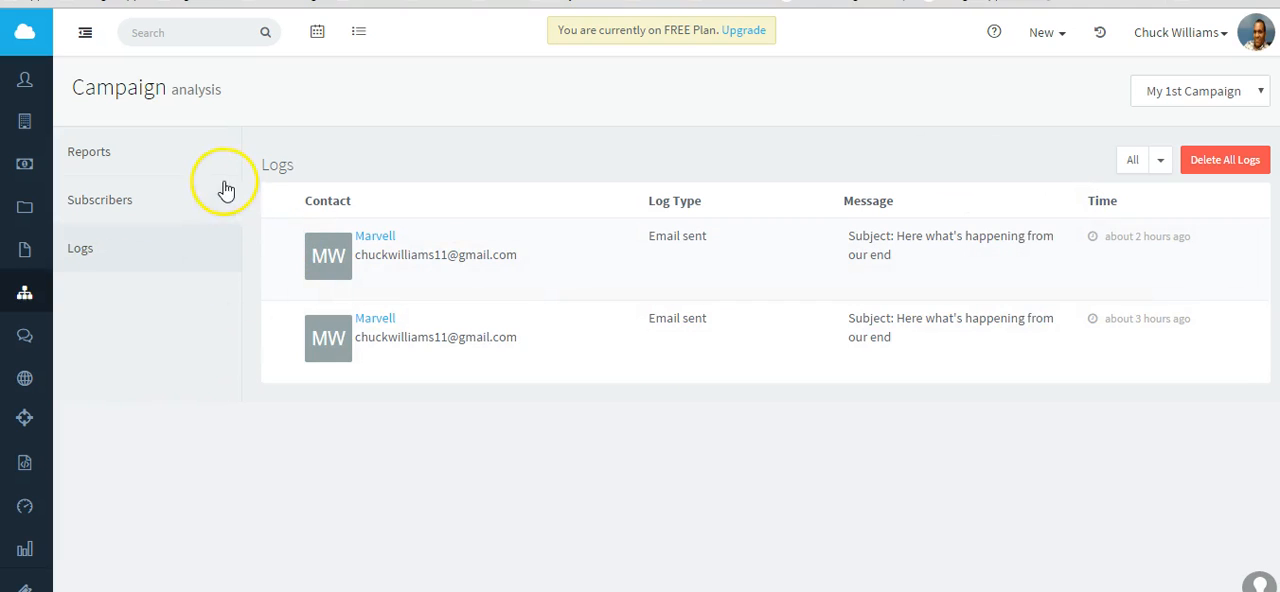
Return to the CRM's reports and open the Tickets report under Help Desk.
click(8, 553)
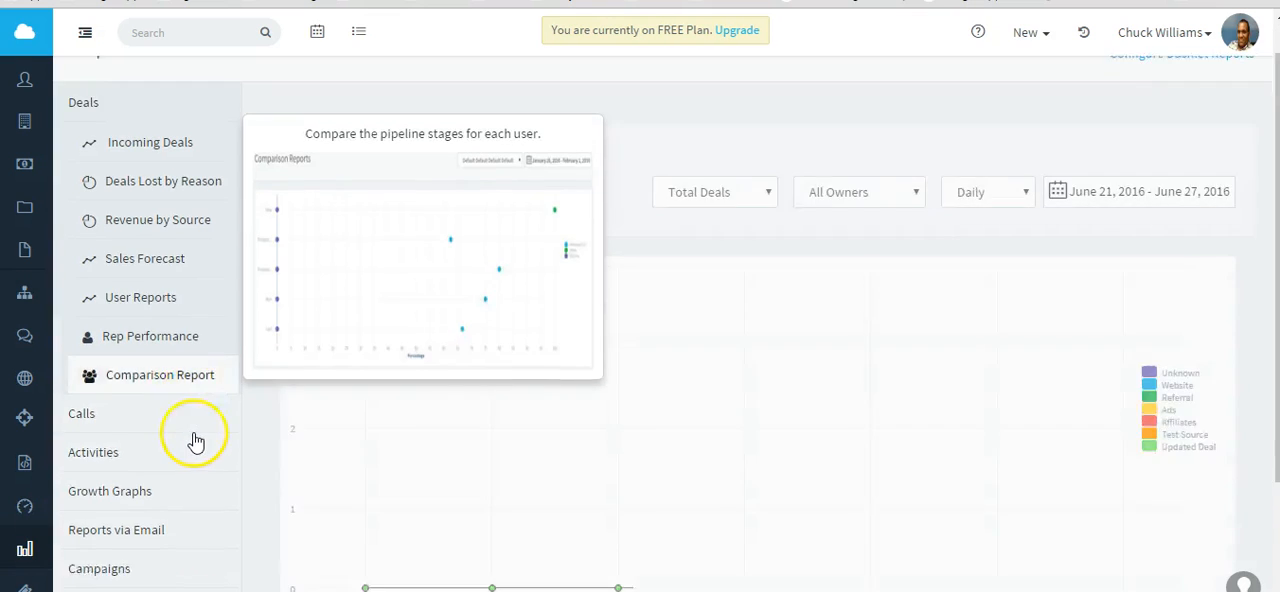
scroll(205, 400, down, 3)
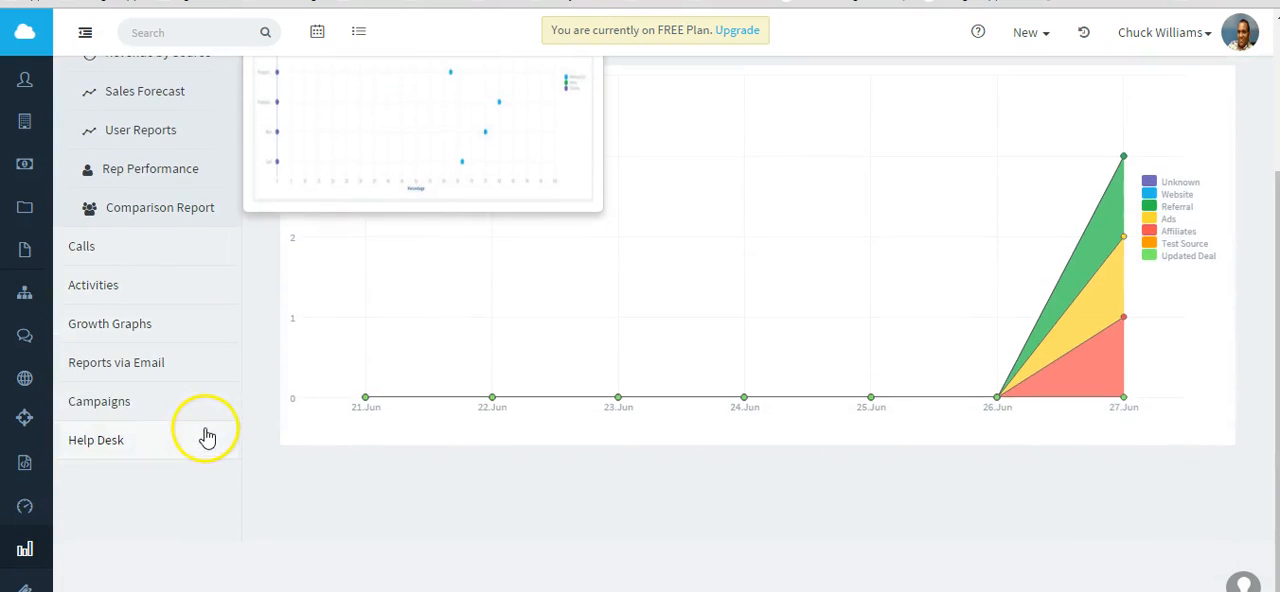
click(93, 445)
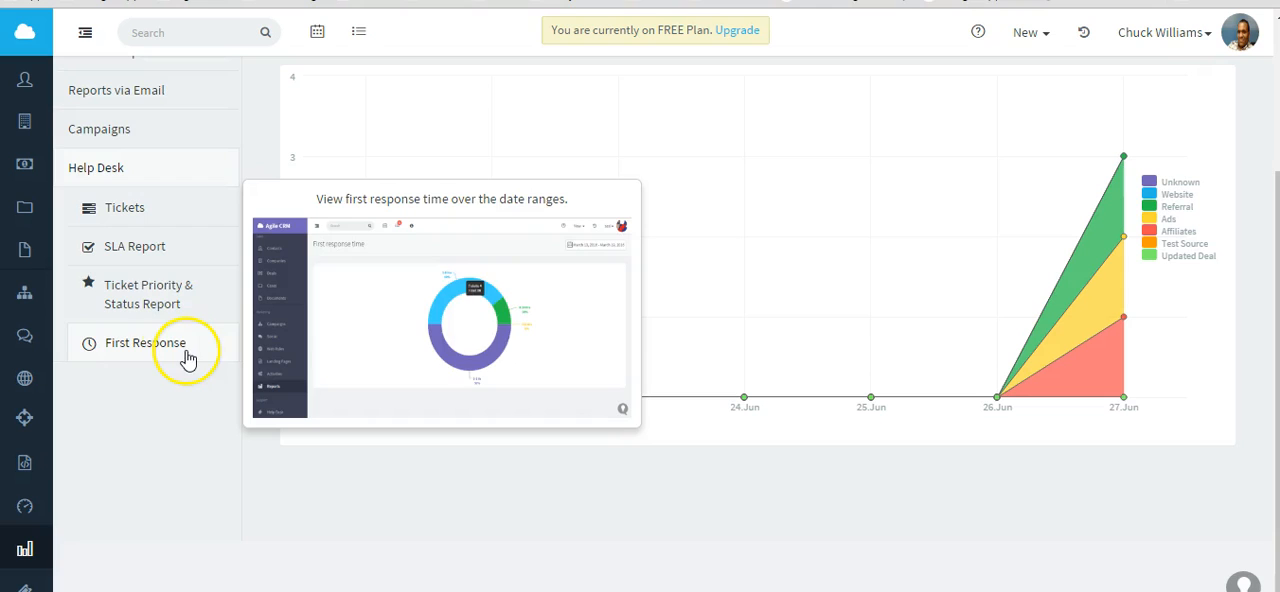
scroll(126, 220, up, 3)
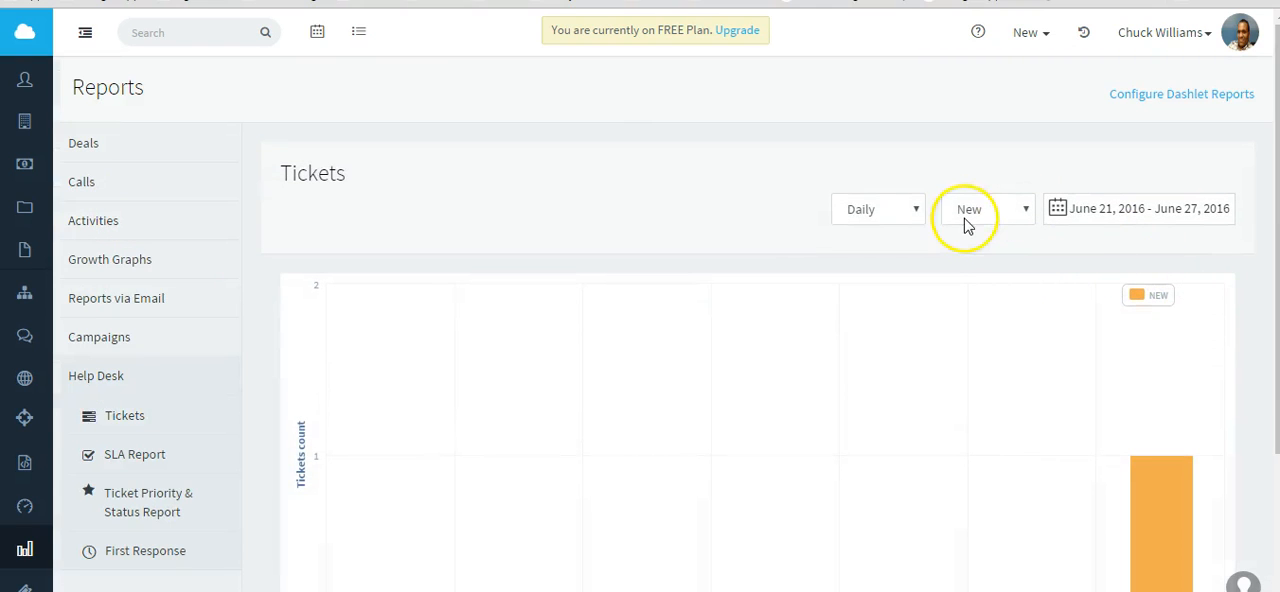
Check the Tickets report's interval options and set its date range to Today.
click(915, 210)
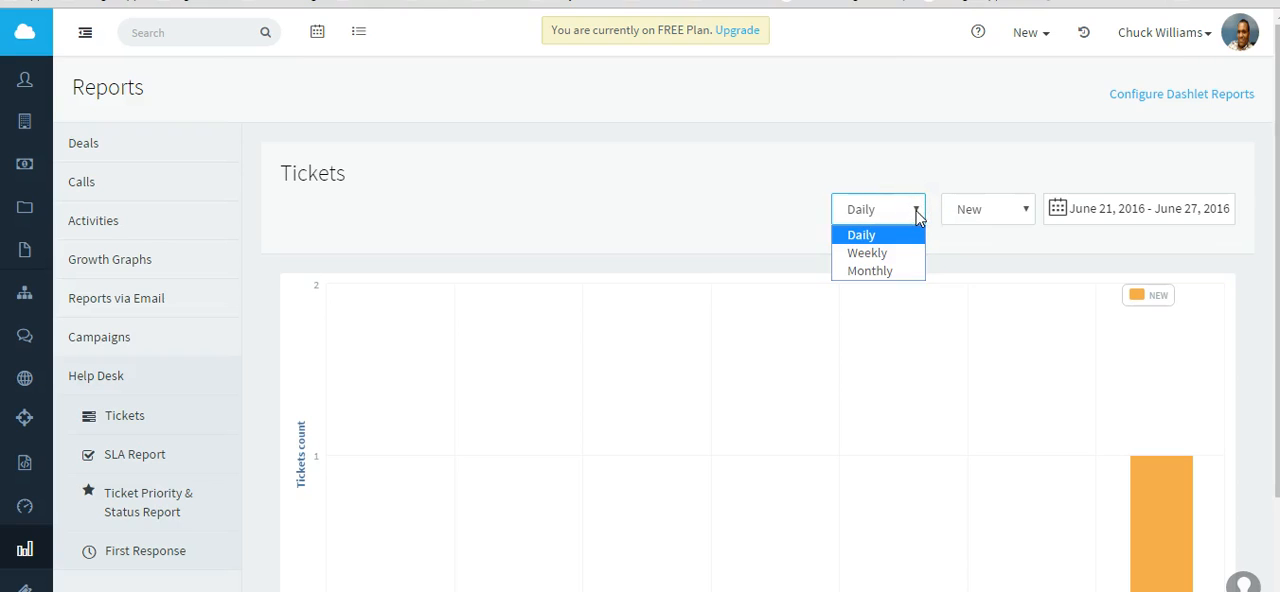
click(841, 163)
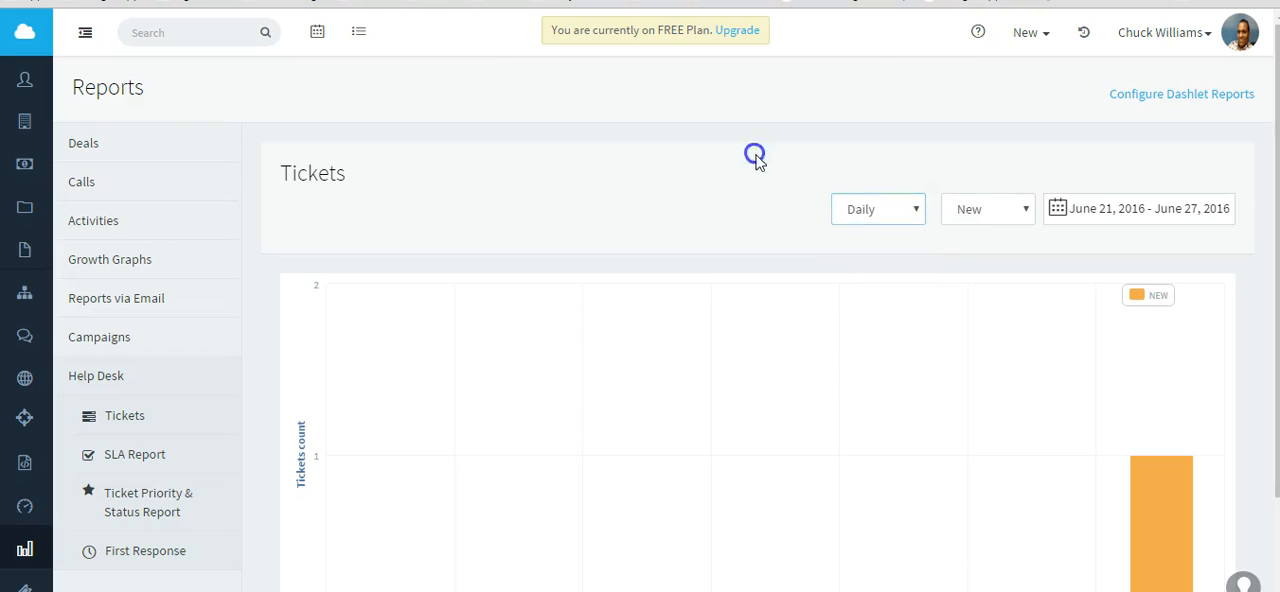
click(1068, 208)
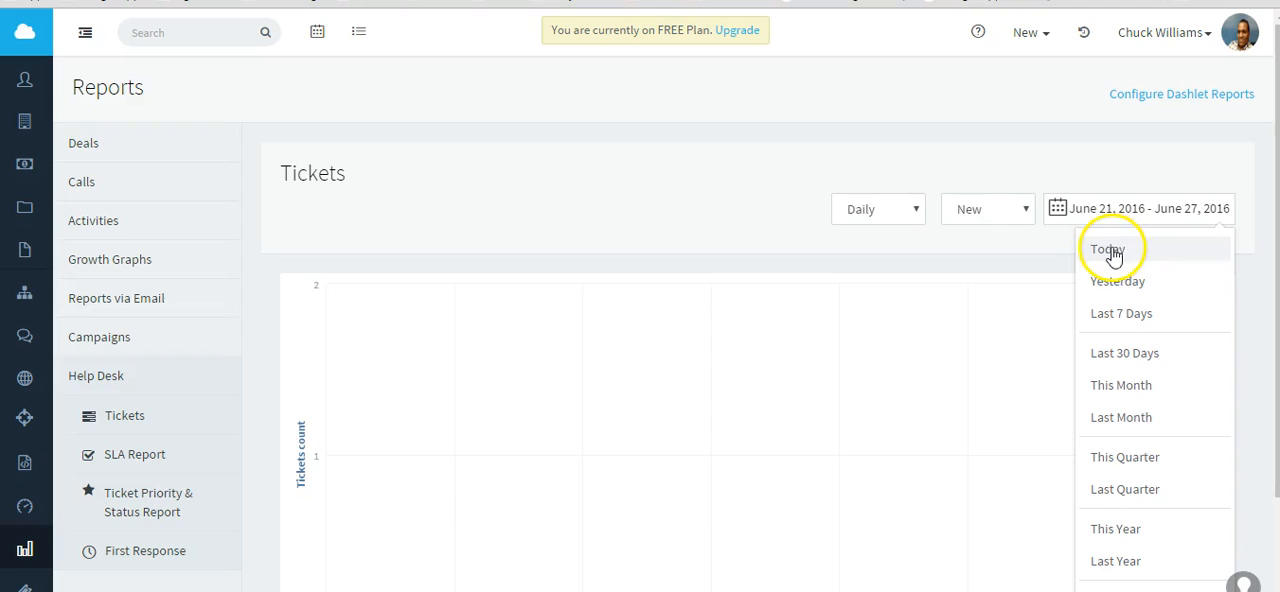
click(1109, 250)
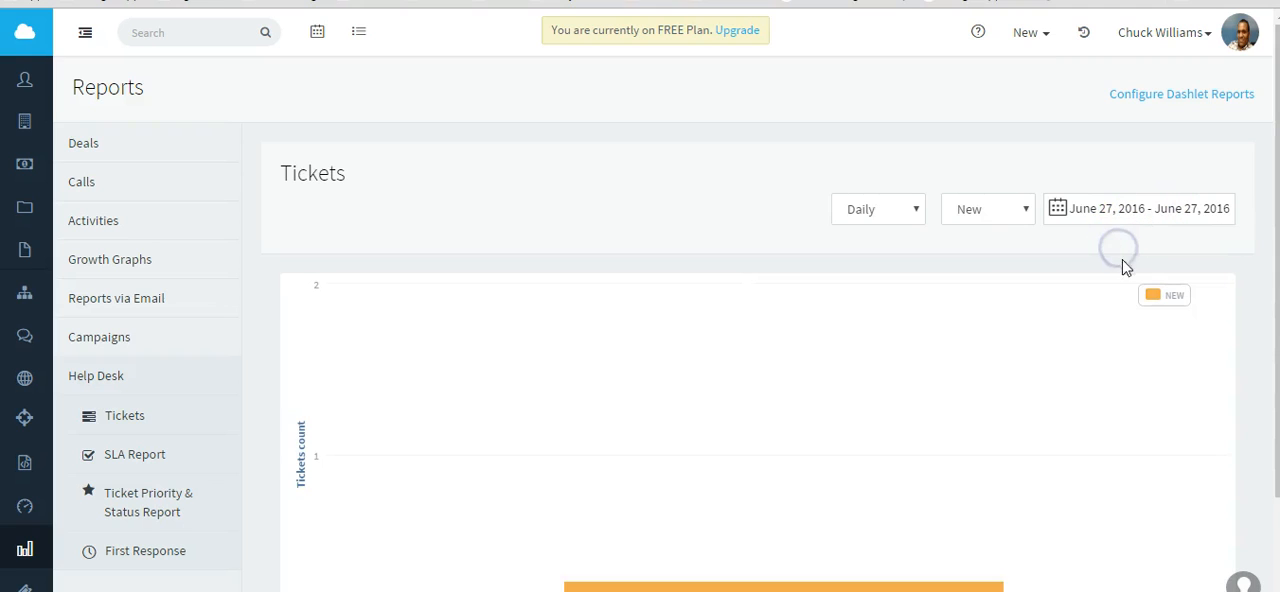
scroll(900, 407, down, 2)
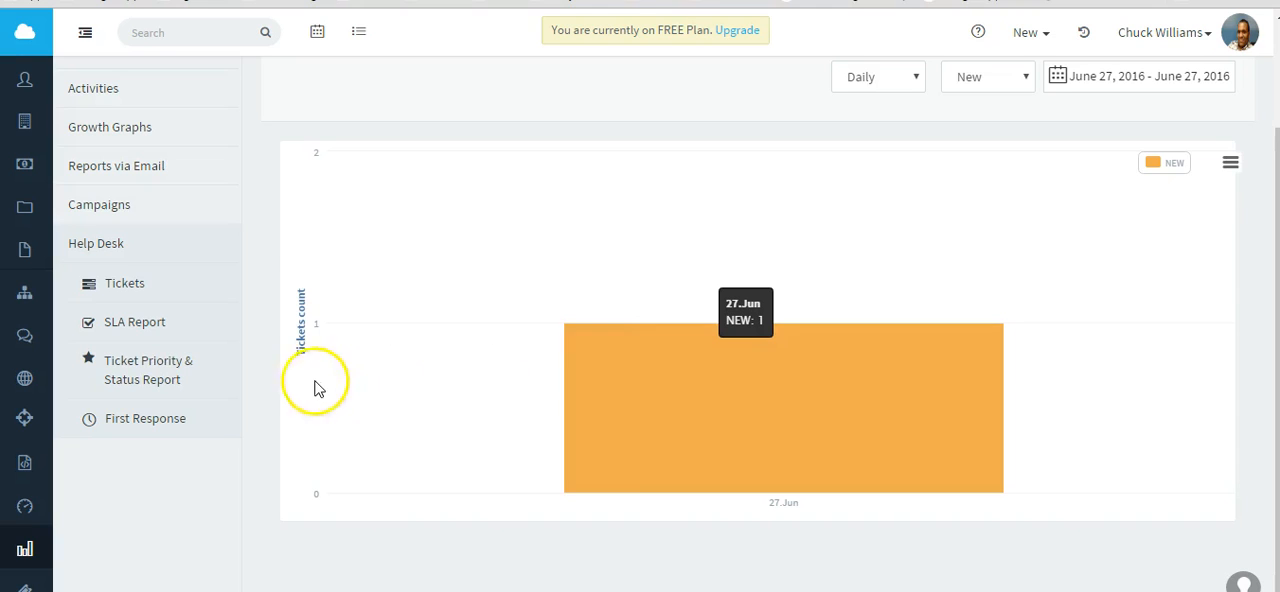
Preview the Help Desk's SLA Report, Ticket Priority & Status Report and First Response report.
mouse_move(110, 306)
mouse_move(117, 328)
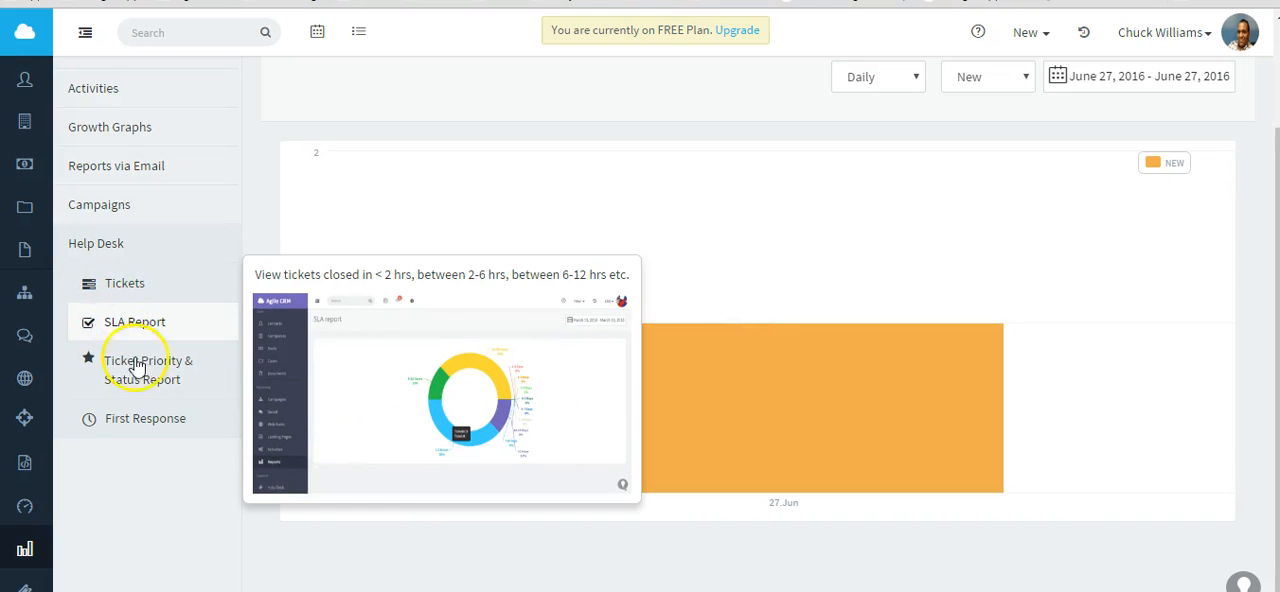
mouse_move(140, 377)
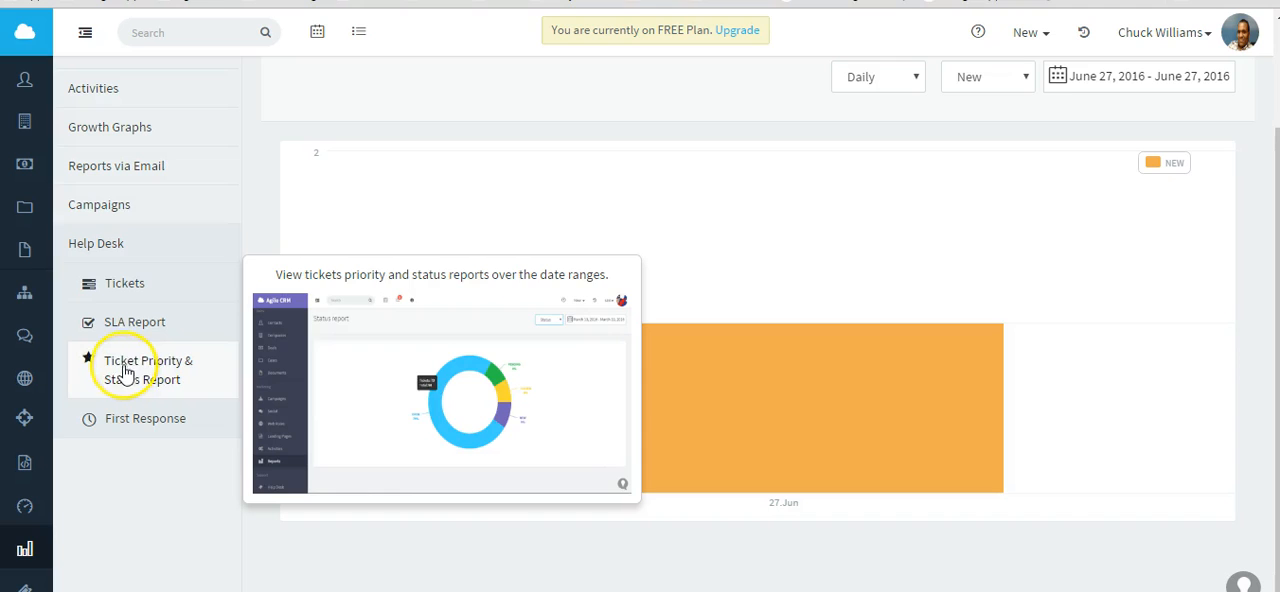
mouse_move(155, 425)
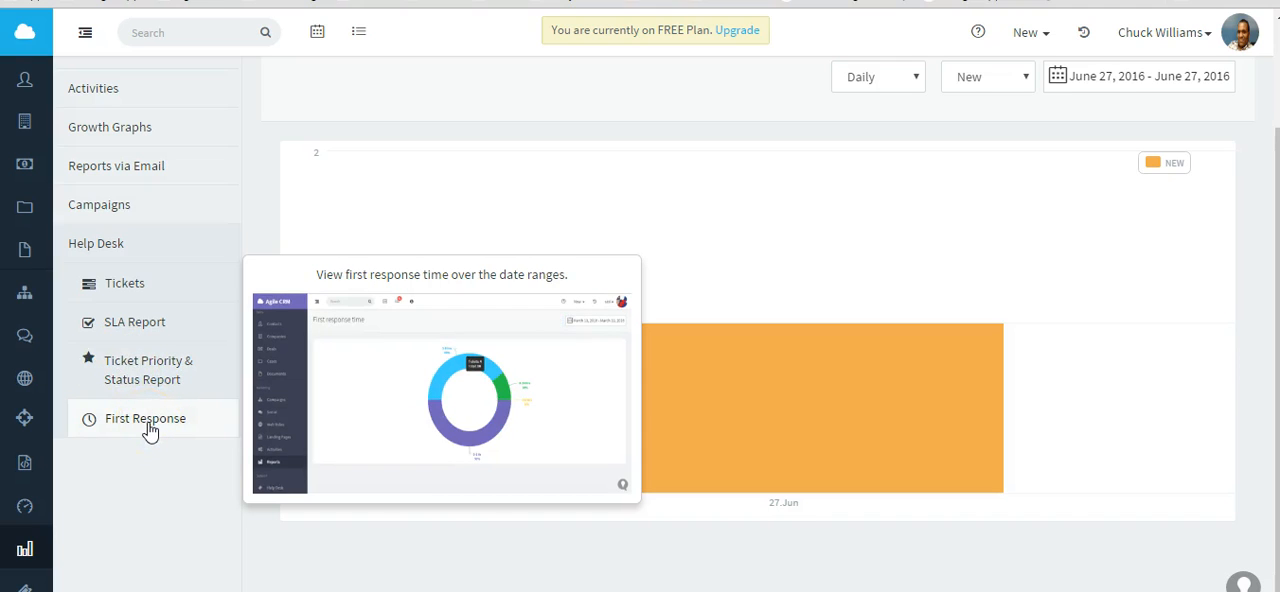
scroll(148, 430, up, 2)
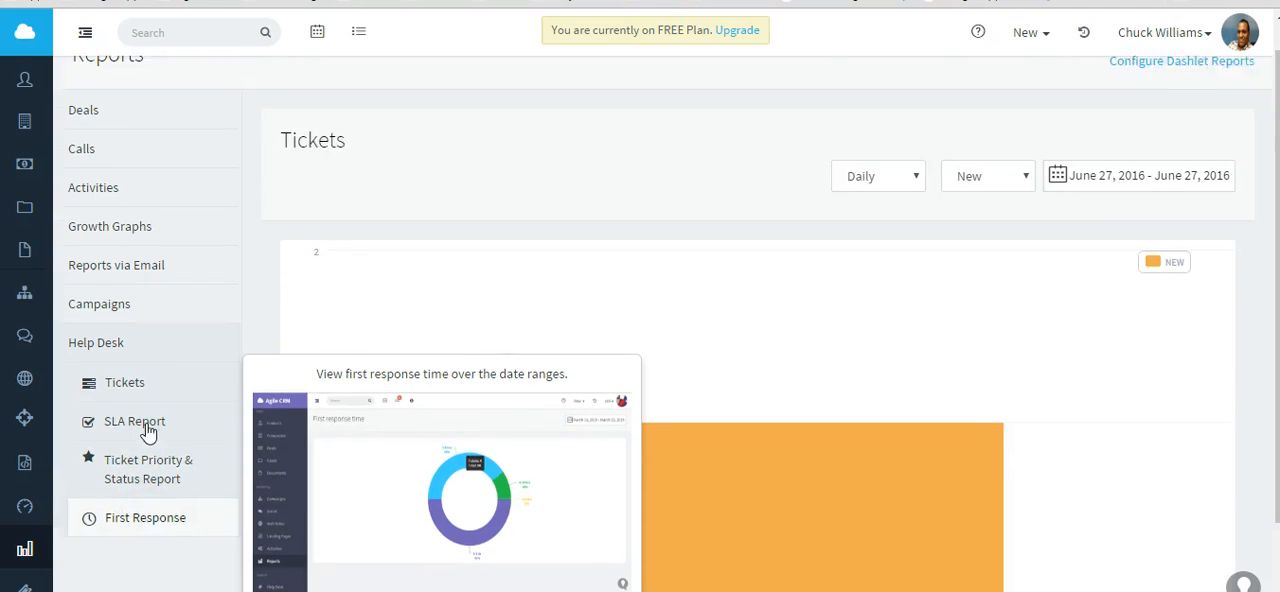